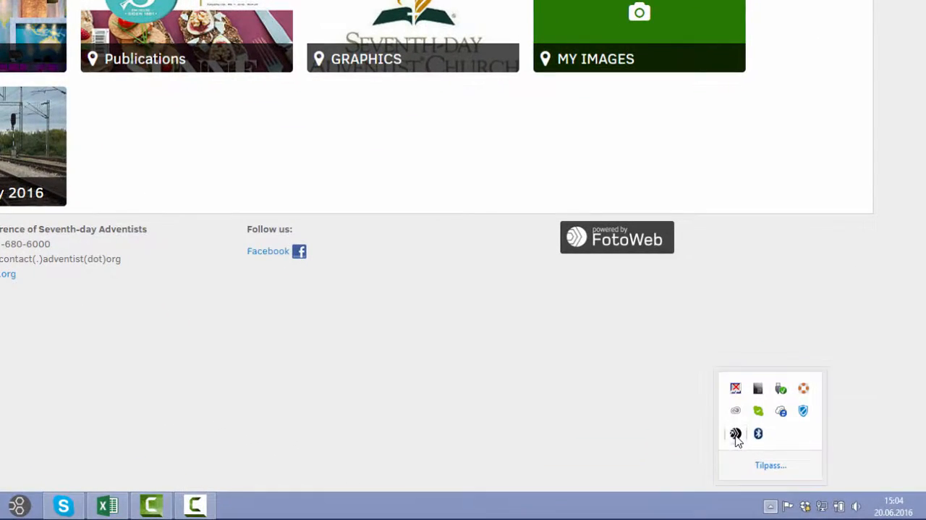
# Step: Open the FotoWeb desktop upload window and log on with the account username and password
pyautogui.rightClick(735, 435)
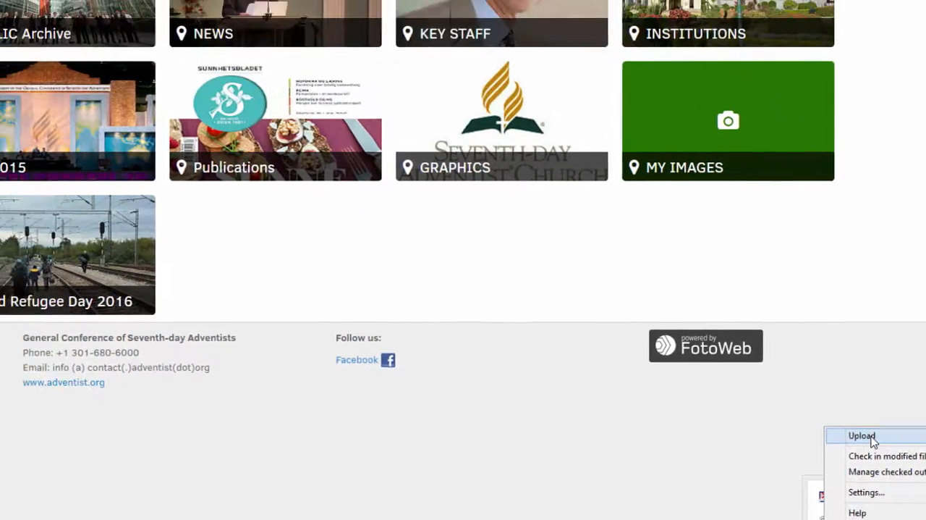
pyautogui.click(783, 330)
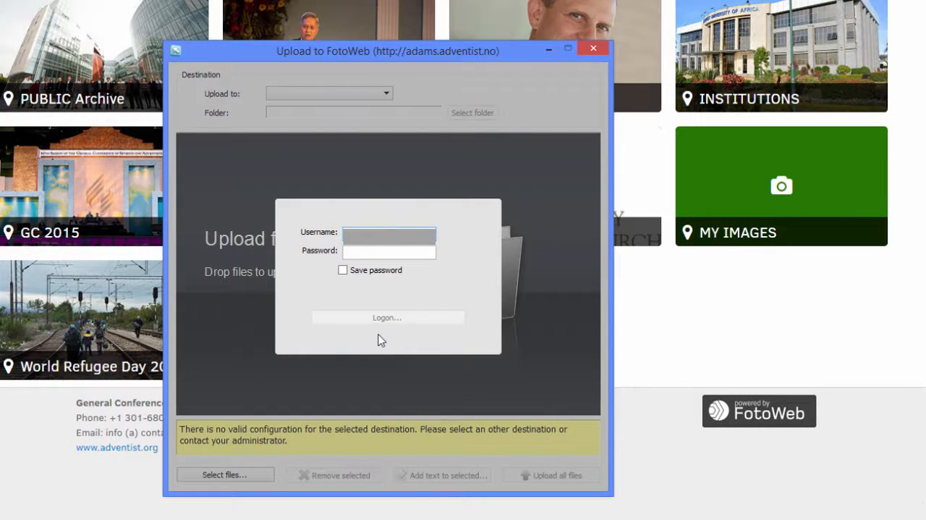
pyautogui.click(382, 255)
pyautogui.write('*********')
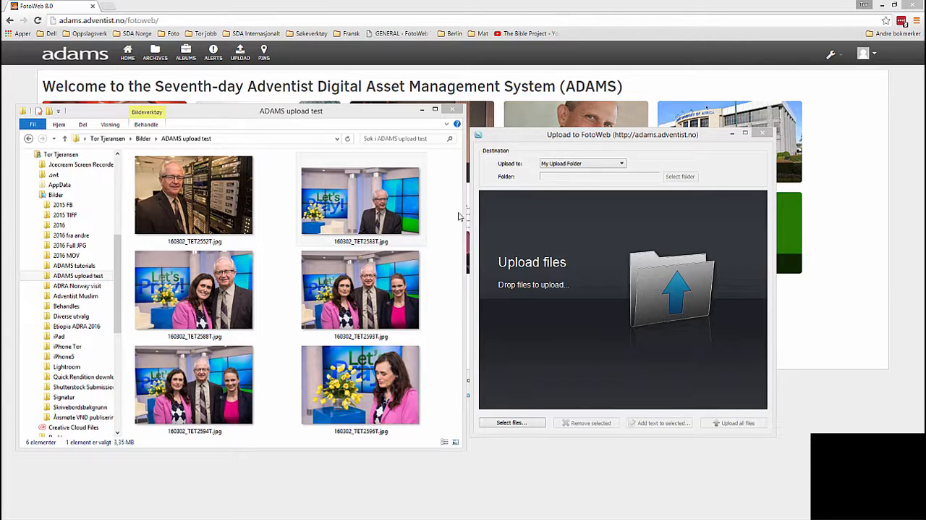
# Step: Add the photos 160302_TET2583T.jpg, 160302_TET2588T.jpg, 160302_TET2593T.jpg and 160302_TET2594T.jpg from the ADAMS upload test folder to the upload list
pyautogui.moveTo(388, 204); pyautogui.dragTo(534, 262)
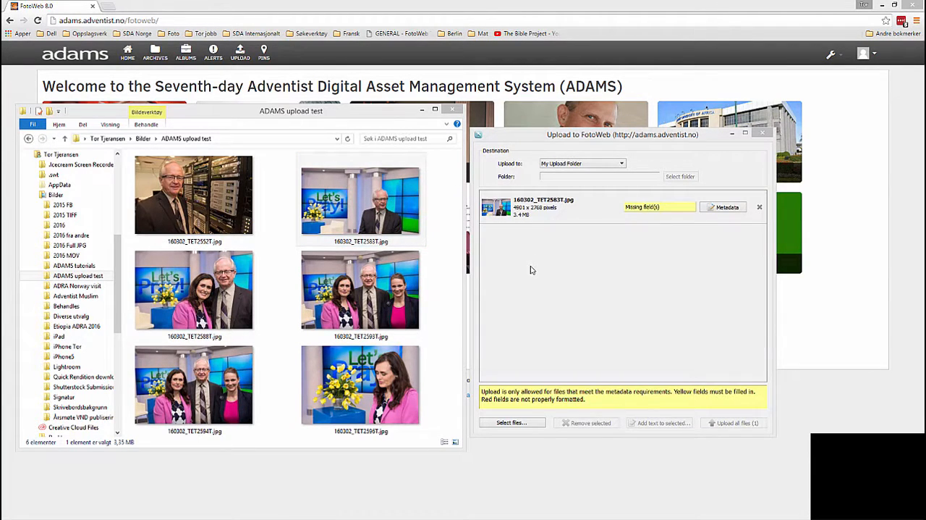
pyautogui.moveTo(231, 282); pyautogui.dragTo(509, 290)
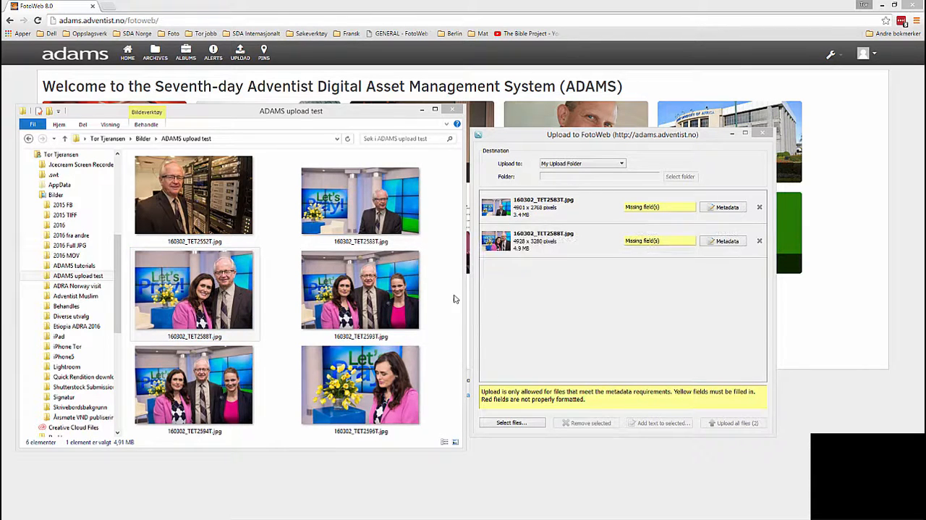
pyautogui.click(333, 295)
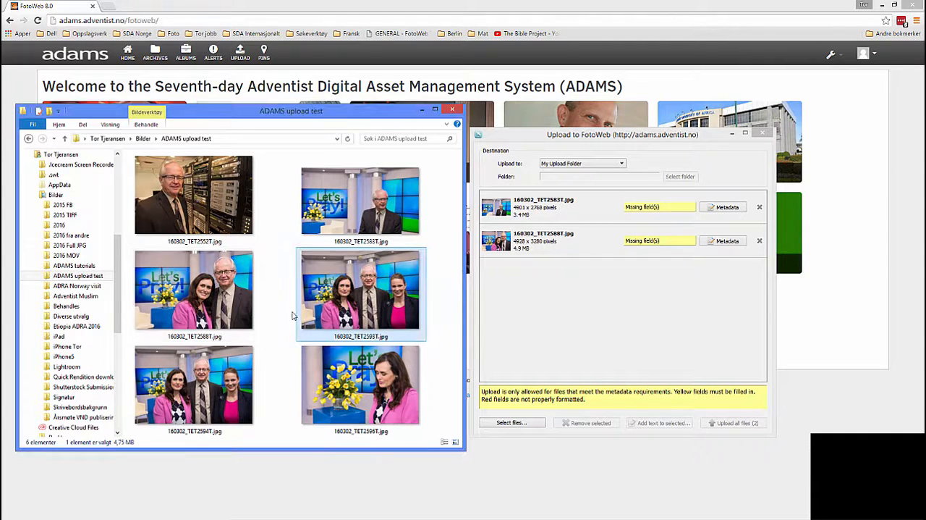
pyautogui.keyDown('ctrl'); pyautogui.click(231, 364); pyautogui.keyUp('ctrl')
pyautogui.moveTo(362, 289); pyautogui.dragTo(498, 306)
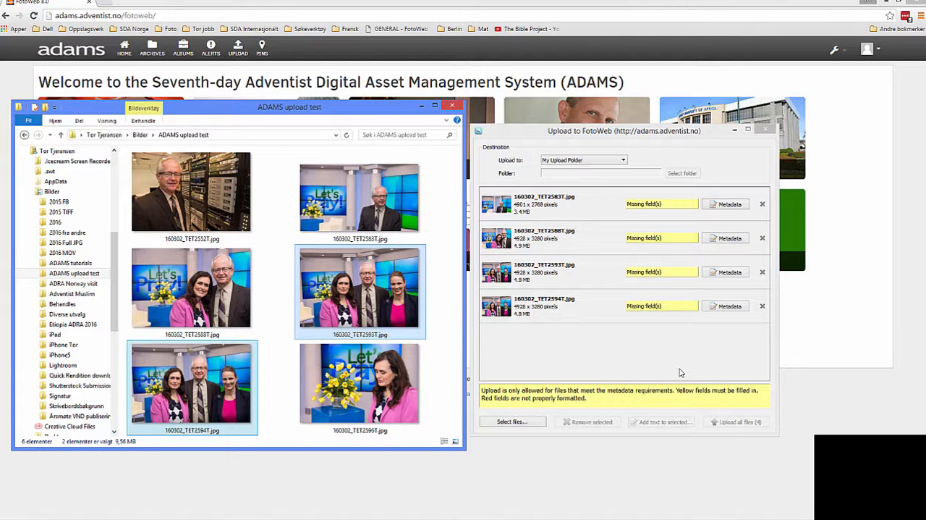
# Step: Open the metadata of 160302_TET2583T.jpg and paste the caption about the "Let's Pray" filming at Hope Channel, Silver Spring, Maryland, on March 2, 2016
pyautogui.click(731, 205)
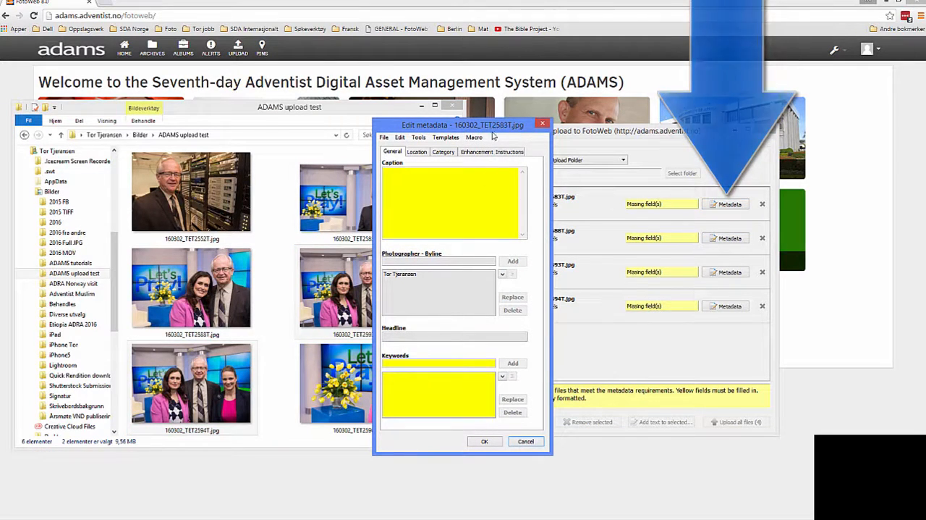
pyautogui.moveTo(516, 126); pyautogui.dragTo(437, 127)
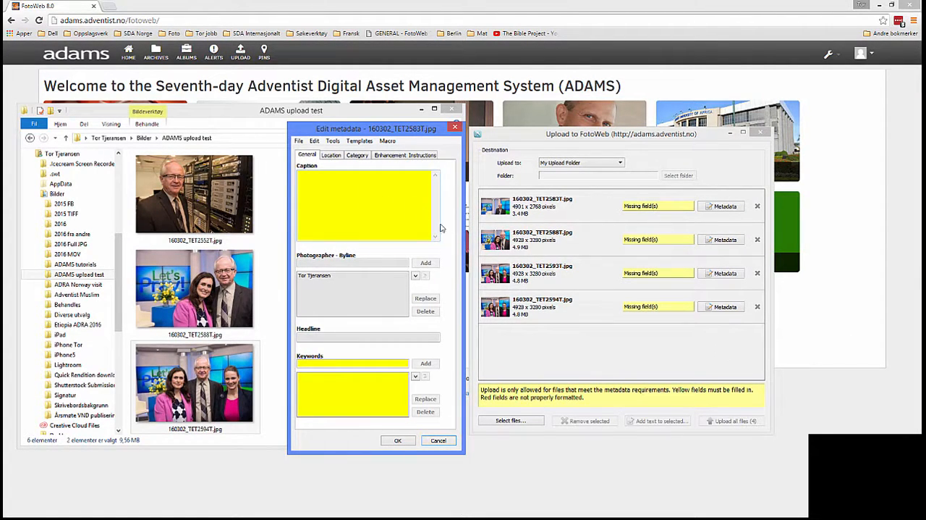
pyautogui.click(301, 177)
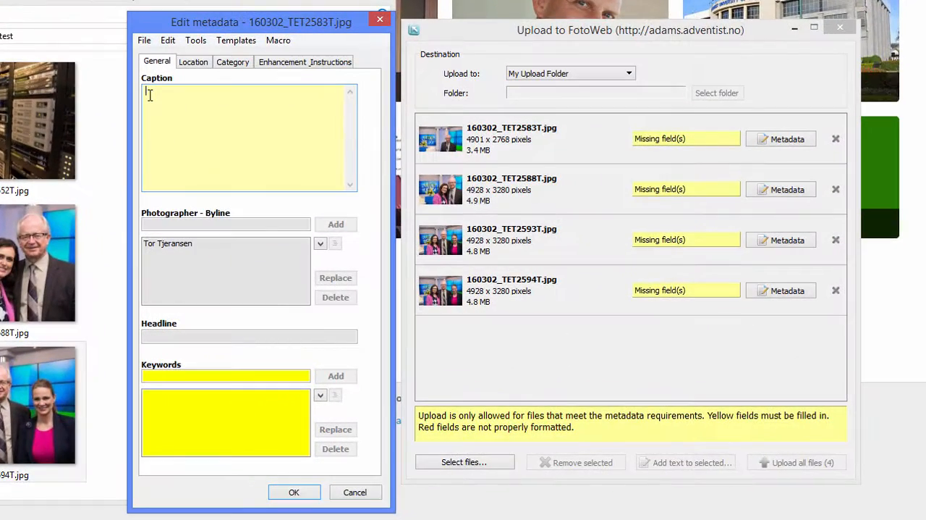
pyautogui.write('Brad Thorp , President, Hope Channel Inc, after filming the "Let\'s Pray" show at Hope Channel Inc, at the General Conference Headquarters, Silver Spring, Maryland, USA on March 2, 2016.')
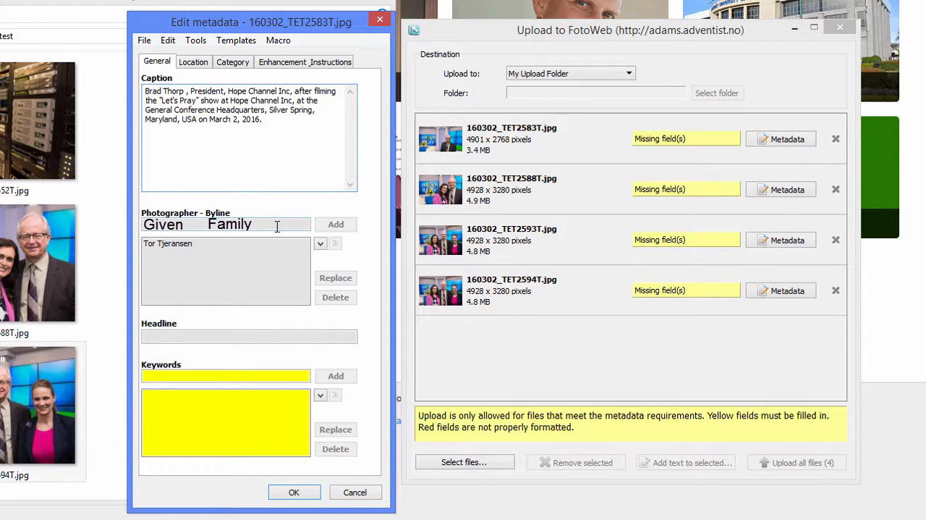
# Step: Enter the photographer's full name as the byline entry, accepting the suggested completion
pyautogui.press('Tab')
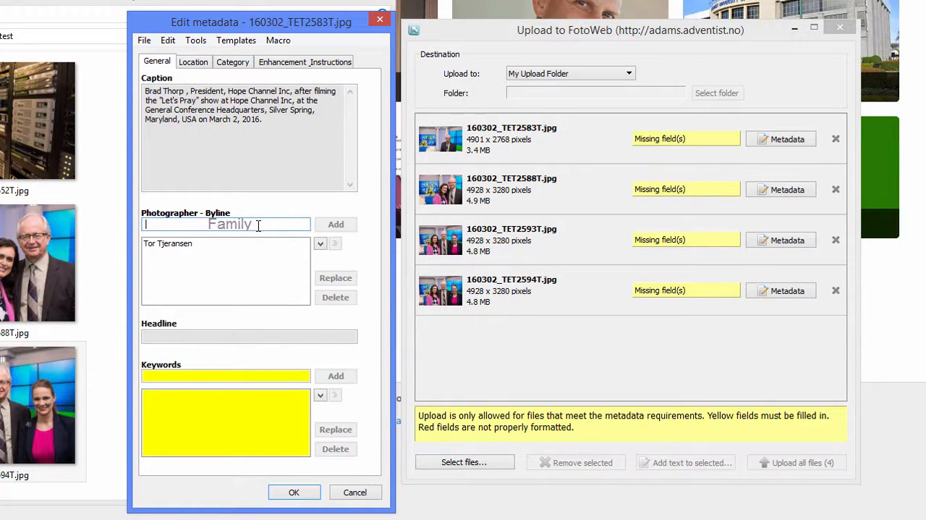
pyautogui.write('Tor Tjeransen')
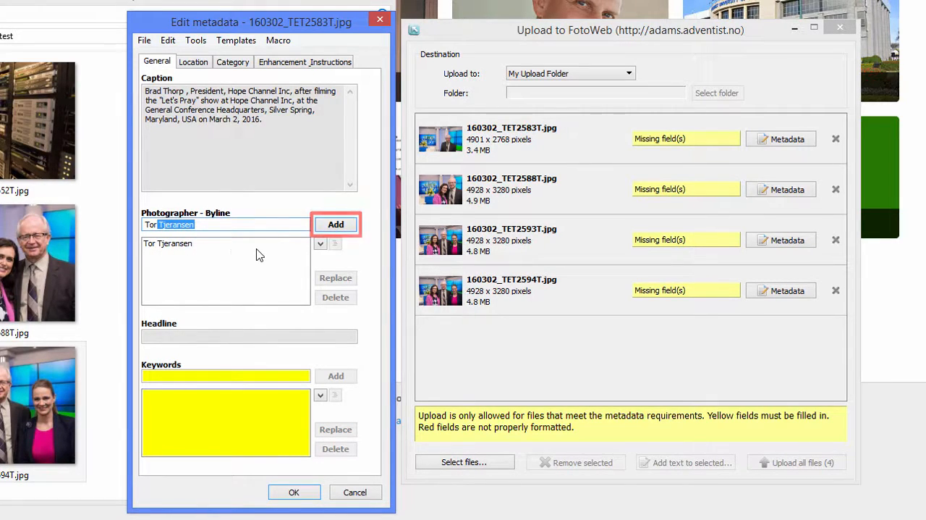
pyautogui.click(248, 226)
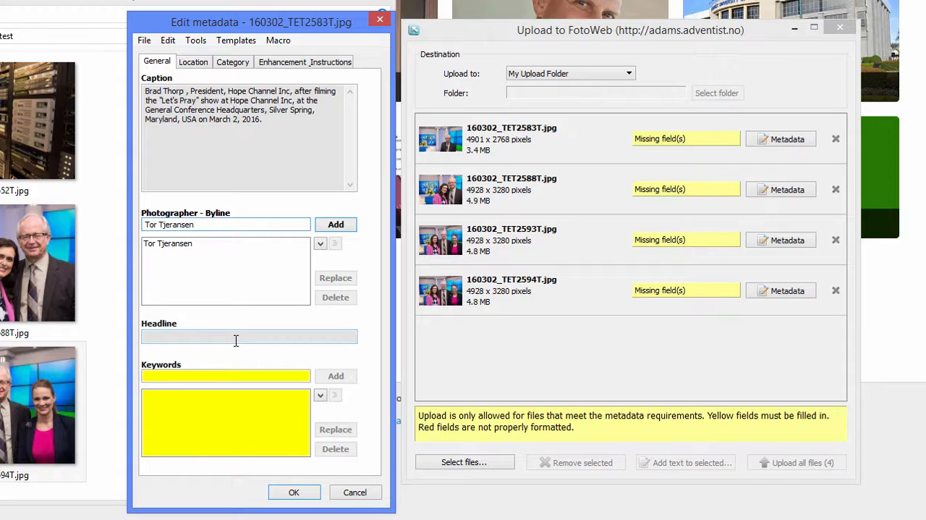
# Step: Add the keywords "Media" and "Television" to the photo's metadata
pyautogui.click(209, 377)
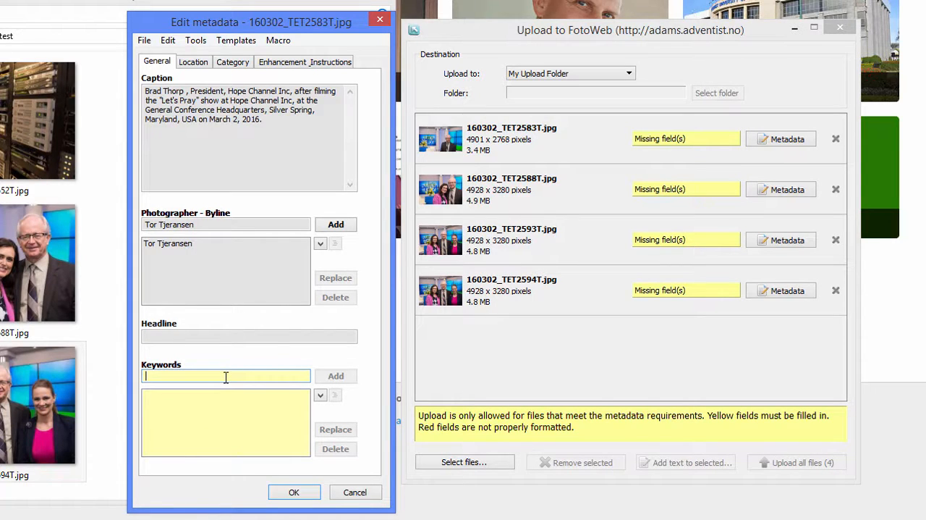
pyautogui.write('Media')
pyautogui.press('Return')
pyautogui.write('Tele')
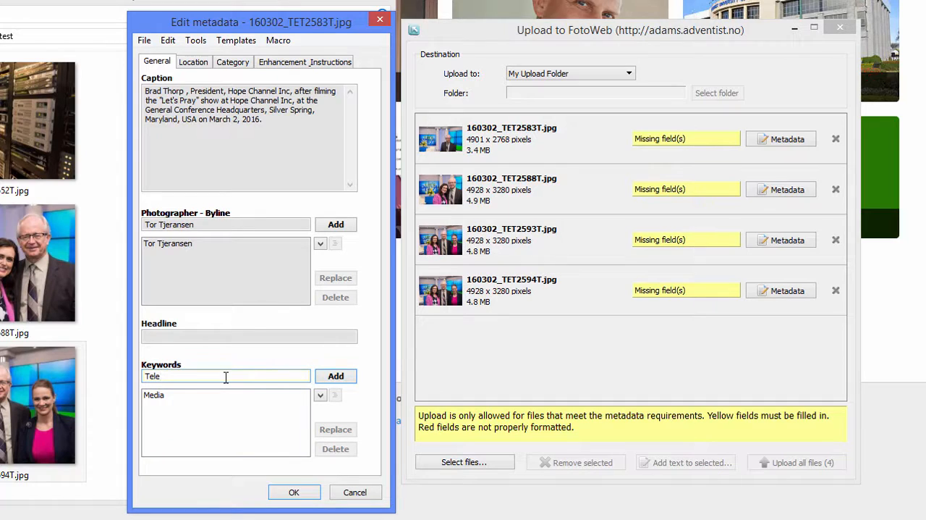
pyautogui.write('vision')
pyautogui.click(339, 379)
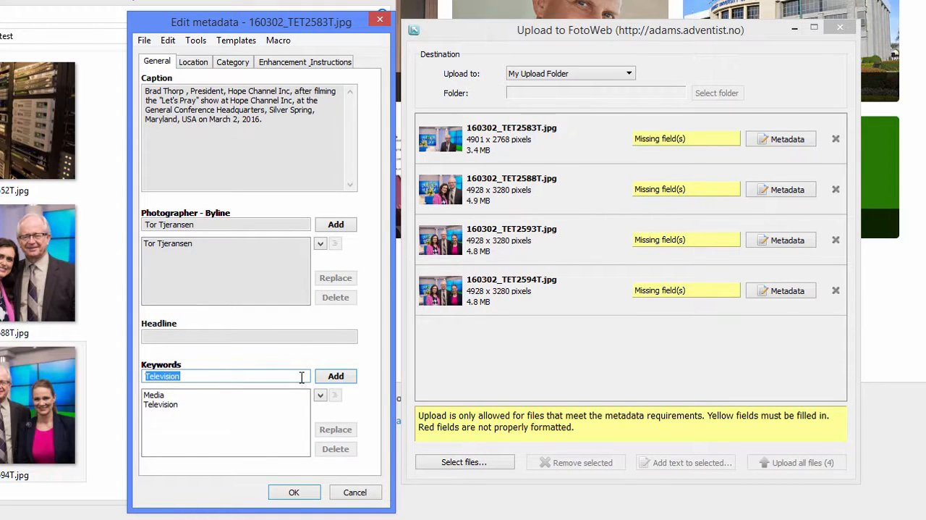
# Step: Add the keywords "TV", "video" and "Studio" to the photo
pyautogui.write('TV')
pyautogui.press('Return')
pyautogui.write('video')
pyautogui.press('Return')
pyautogui.write('Studio')
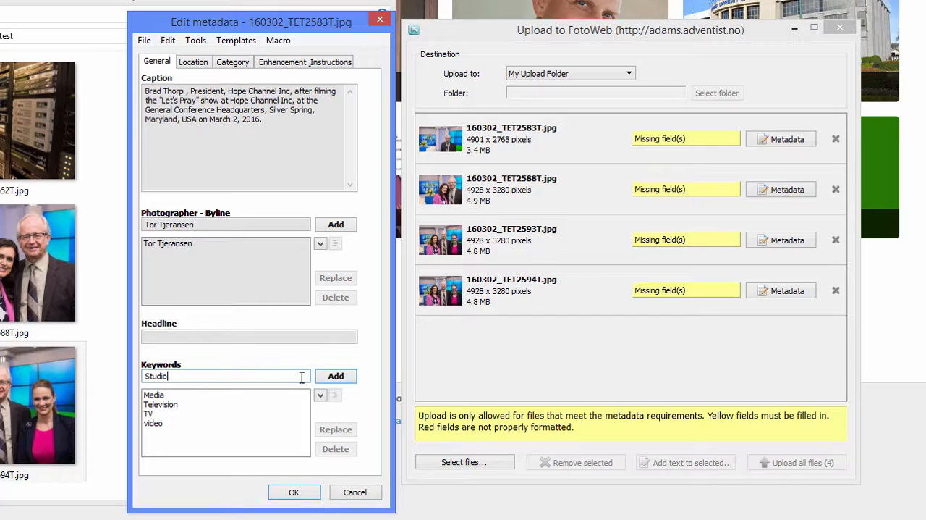
pyautogui.press('Return')
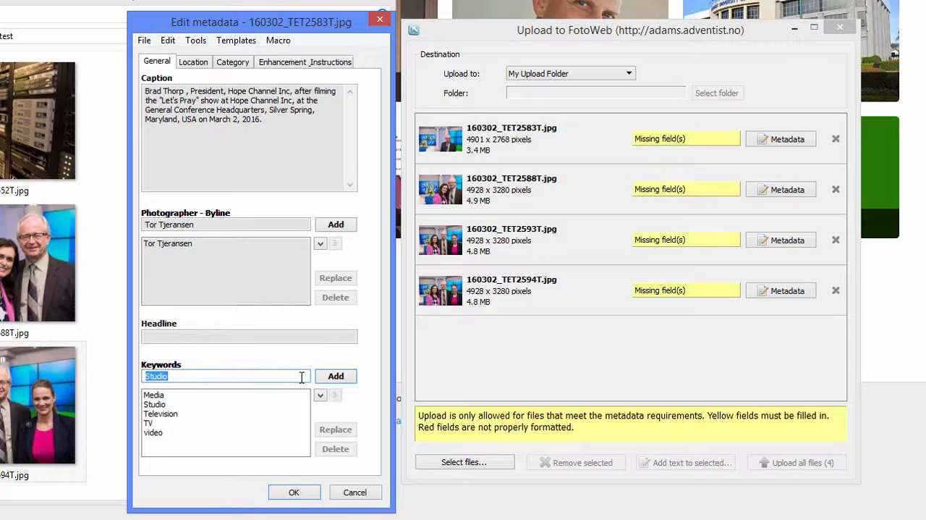
# Step: Extend the photo's keyword list with "Studios", "Screens" and "technology"
pyautogui.write('Studios')
pyautogui.press('Return')
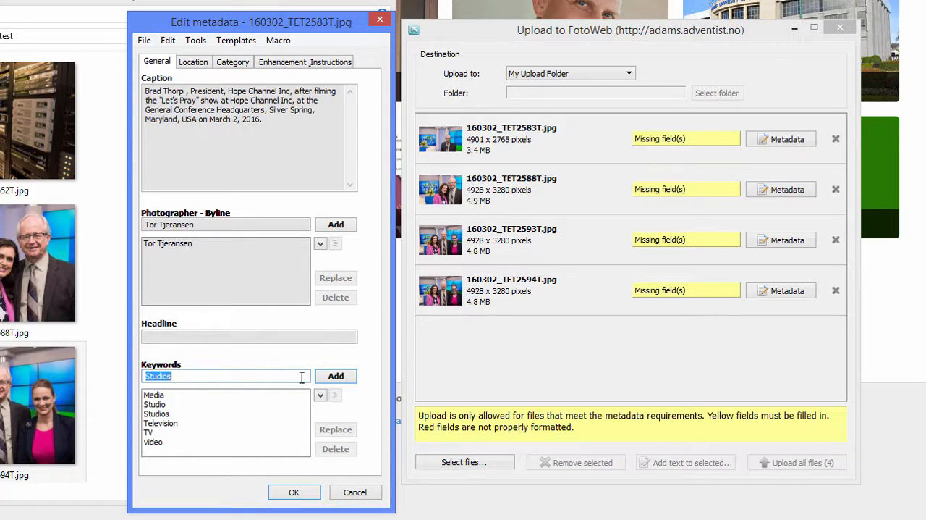
pyautogui.write('Screens')
pyautogui.press('Return')
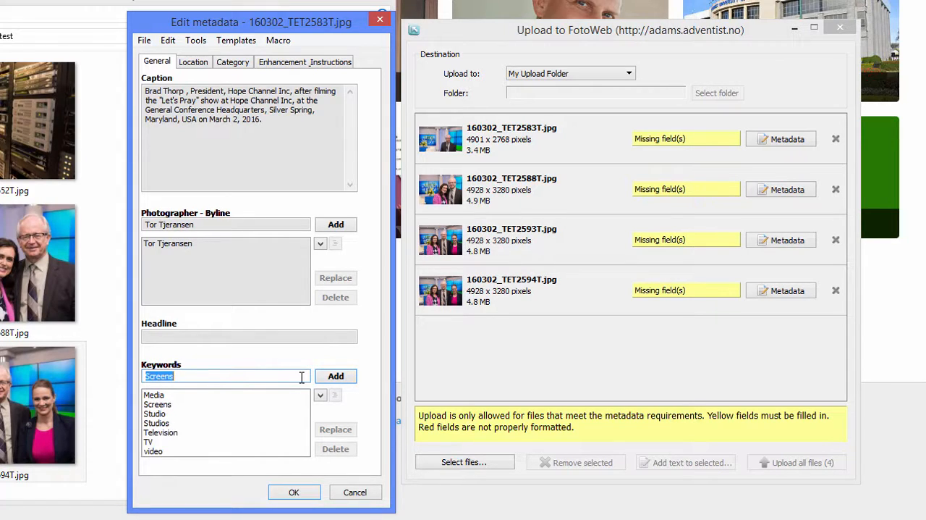
pyautogui.write('technology')
pyautogui.press('Return')
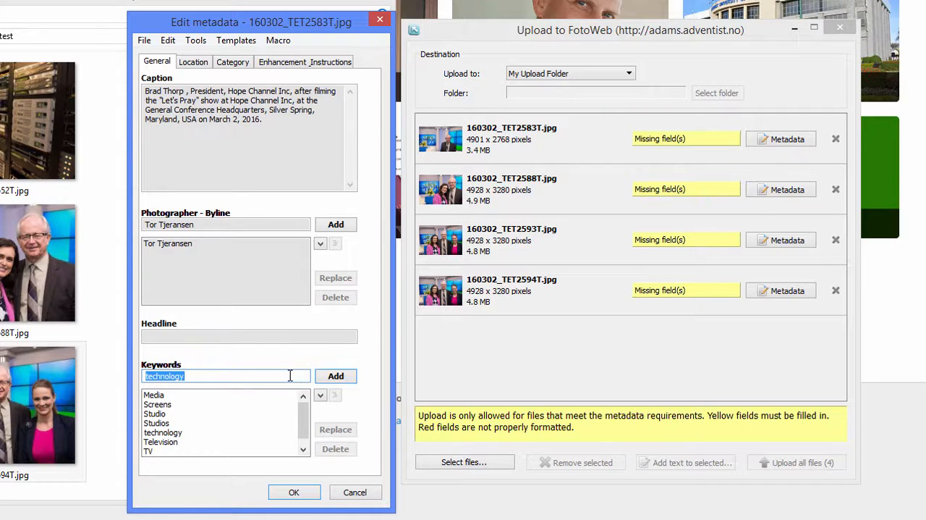
# Step: Examine the location choices offered for GC and Divisions, GC and D Short, Unions and Conferences without picking any
pyautogui.click(194, 62)
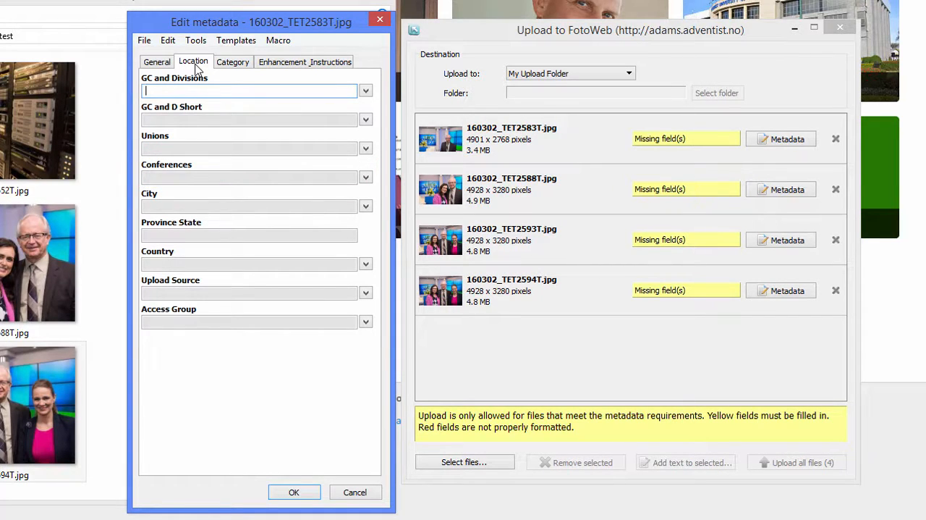
pyautogui.click(366, 93)
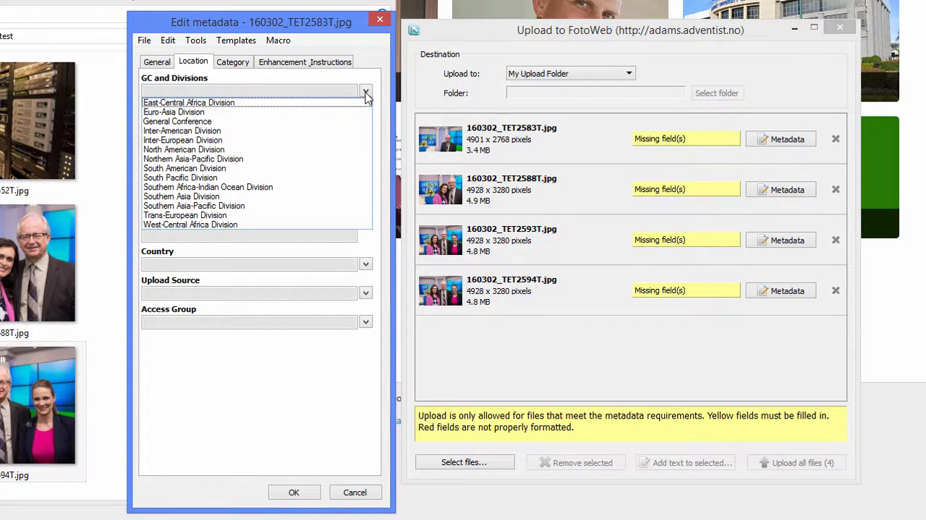
pyautogui.click(367, 94)
pyautogui.click(367, 120)
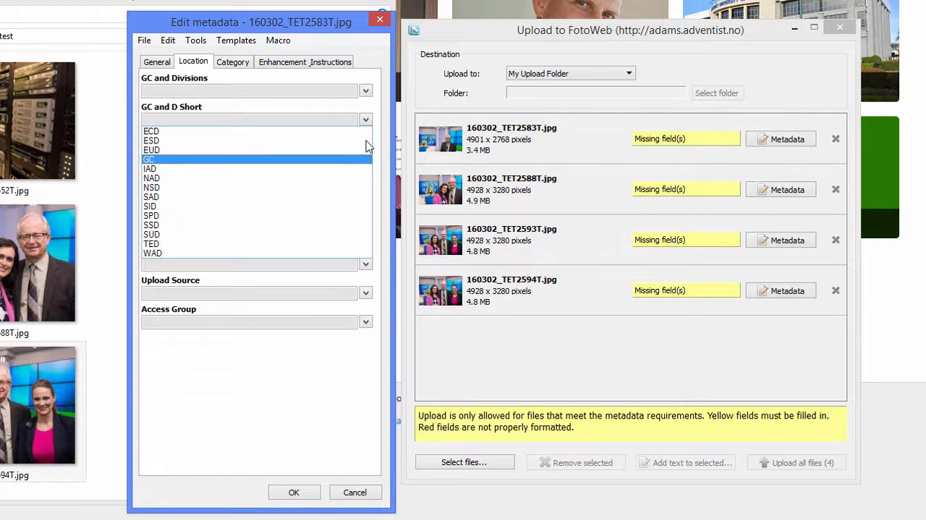
pyautogui.click(368, 115)
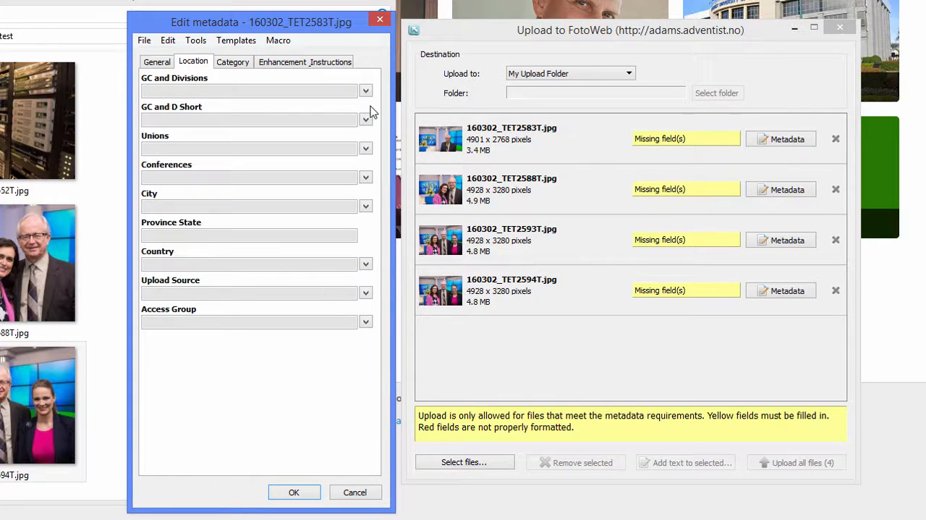
pyautogui.click(366, 148)
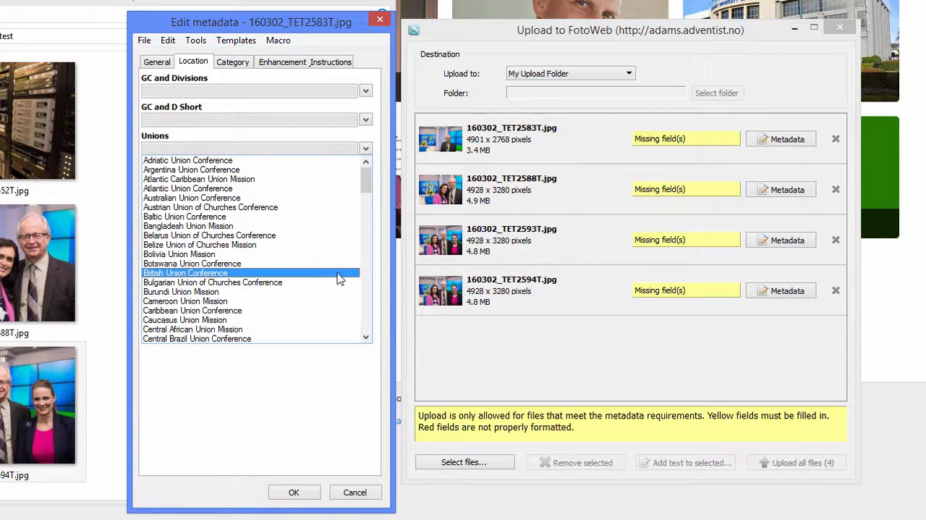
pyautogui.click(374, 138)
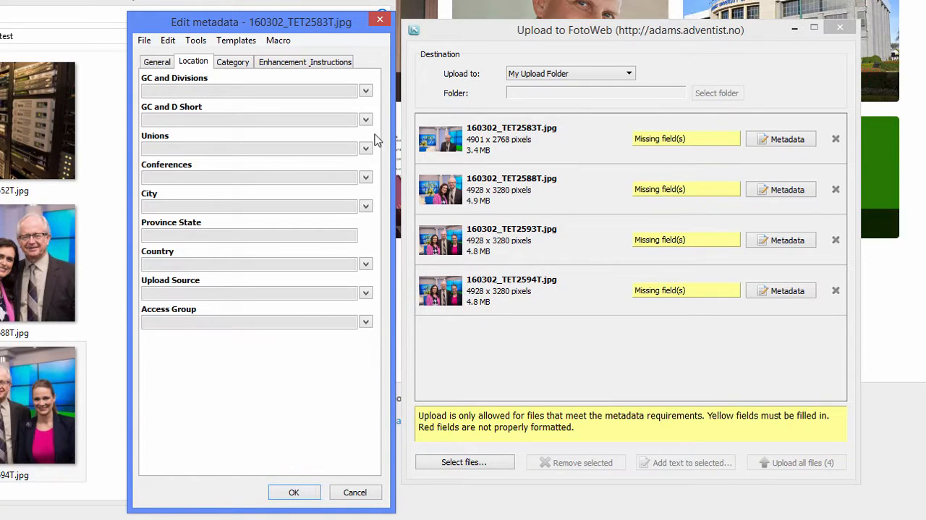
pyautogui.click(367, 178)
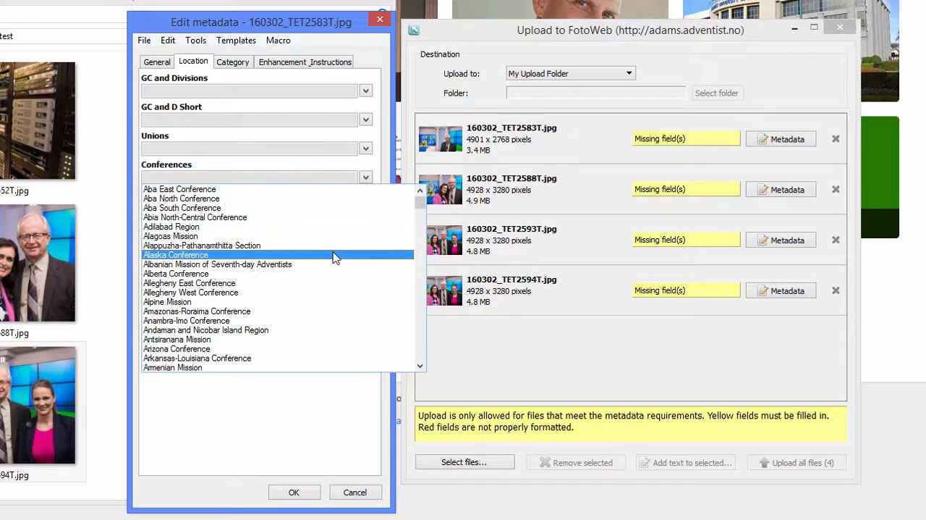
pyautogui.click(369, 171)
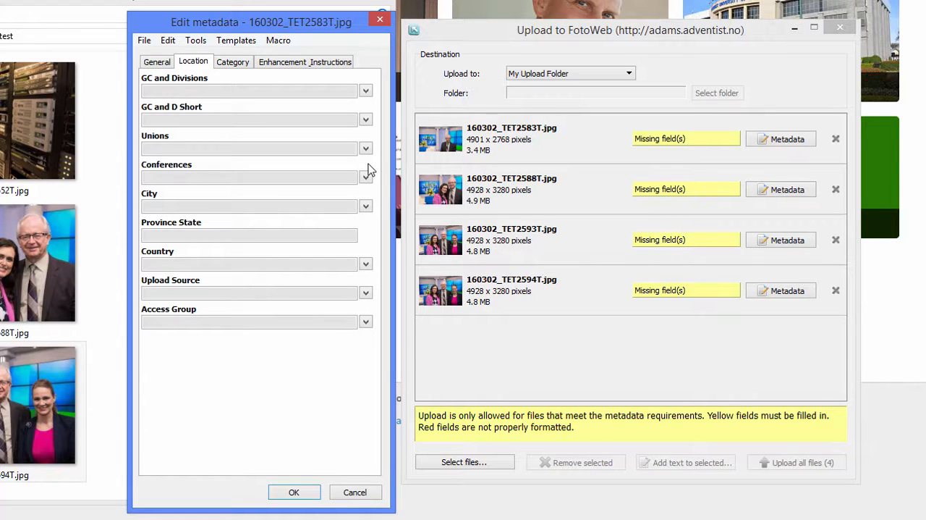
# Step: Fill in the location metadata with General Conference as division, GC as its short form and Adriatic Union Conference as union
pyautogui.click(242, 90)
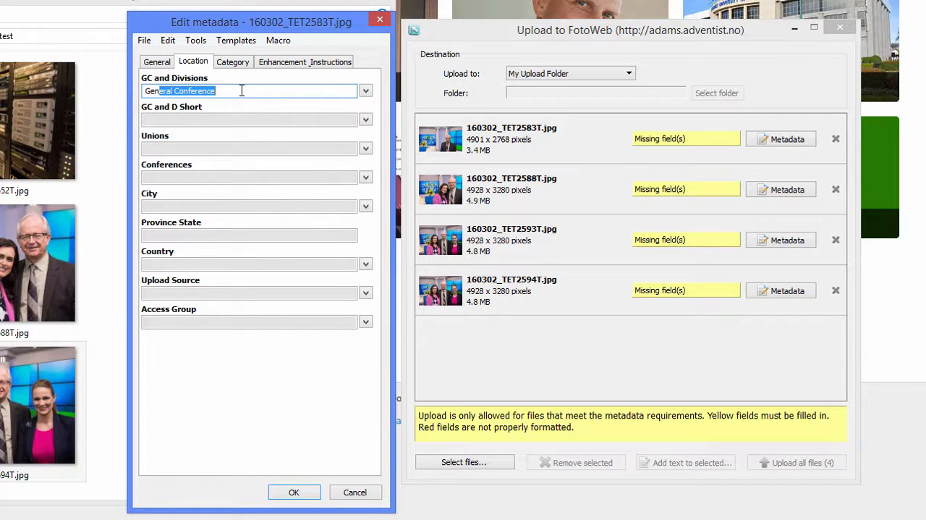
pyautogui.press('Tab')
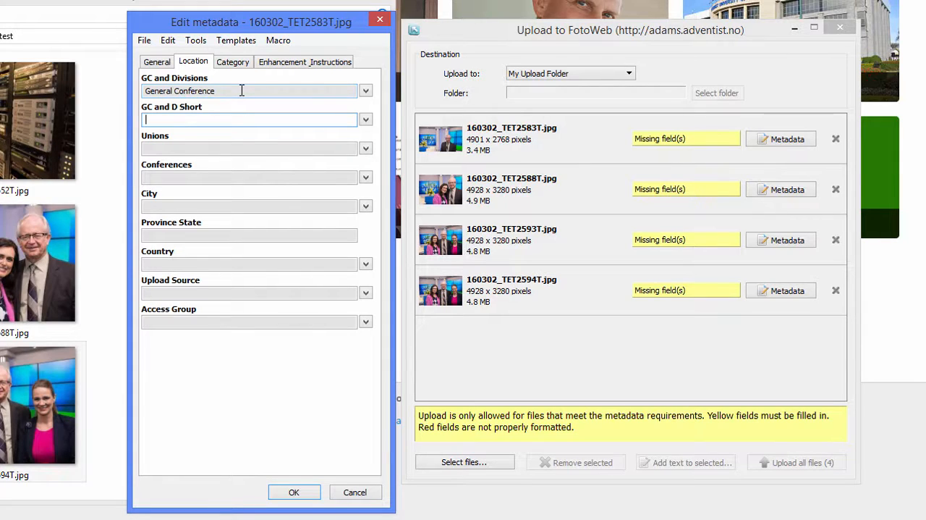
pyautogui.write('GC')
pyautogui.press('Tab')
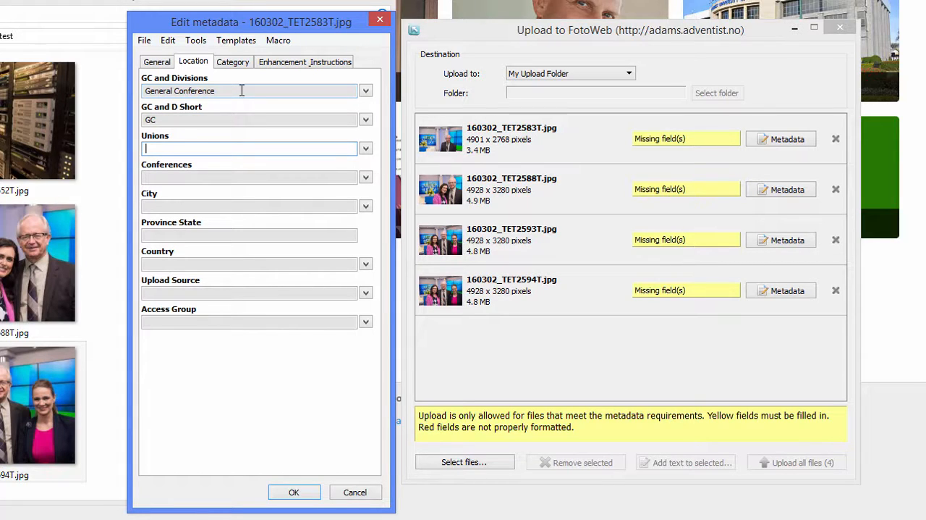
pyautogui.write('Adriatic Union Conference')
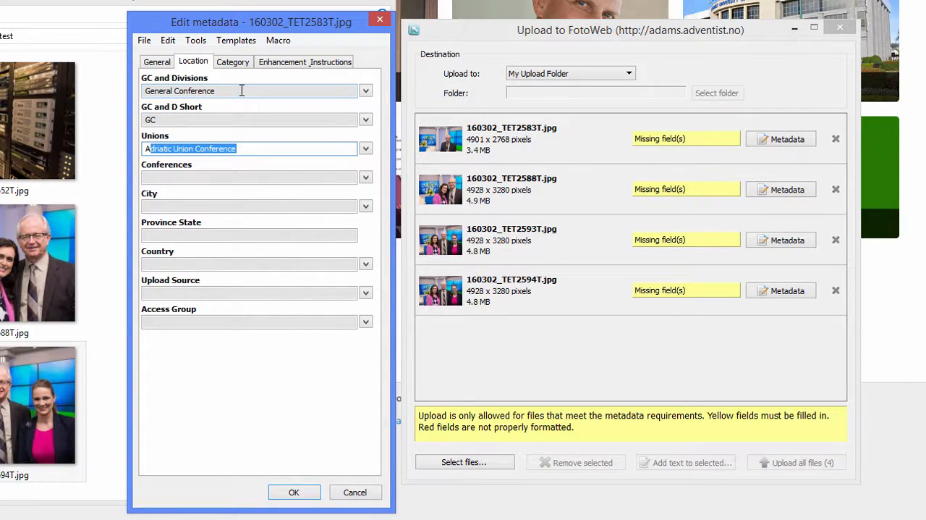
pyautogui.click(255, 146)
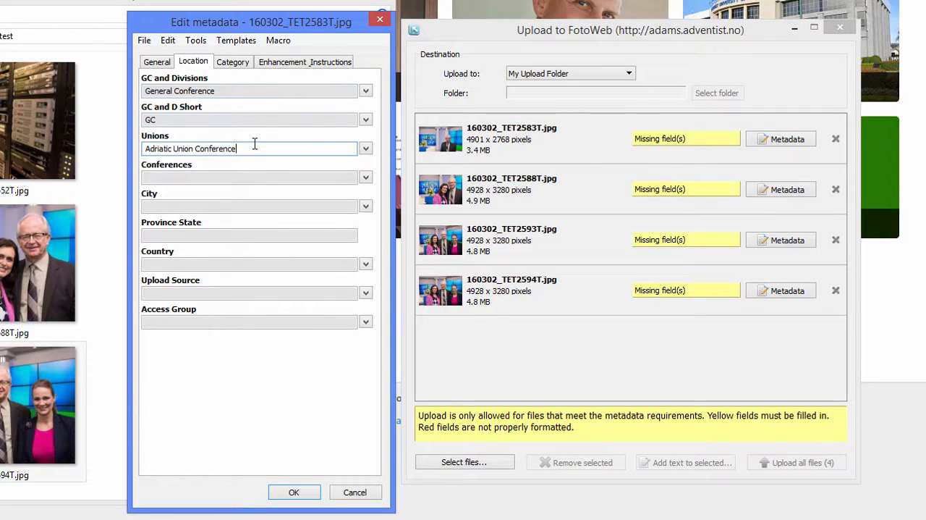
# Step: Clear the union entered in the location metadata of 160302_TET2583T.jpg
pyautogui.moveTo(254, 146); pyautogui.dragTo(145, 148)
pyautogui.press('BackSpace')
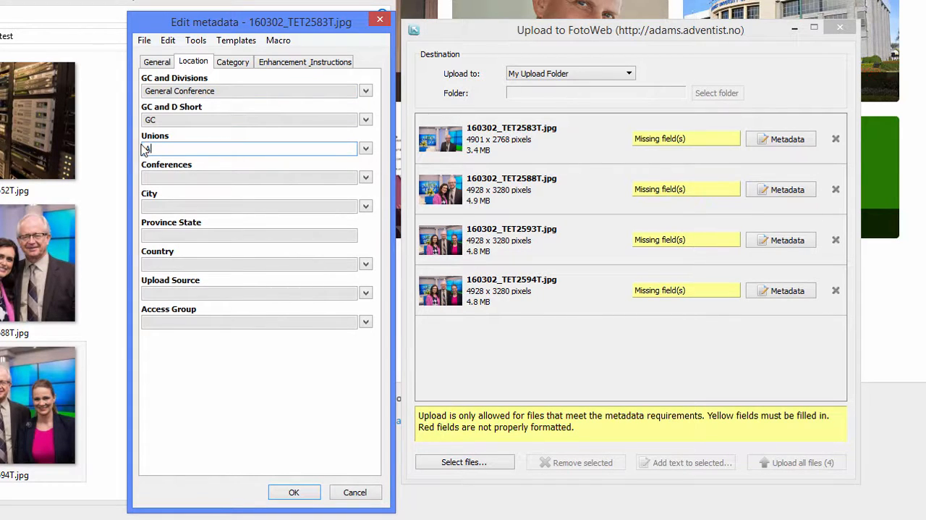
pyautogui.press('BackSpace')
# Step: Examine the Access Group choices and the category fields without filling anything in
pyautogui.click(366, 320)
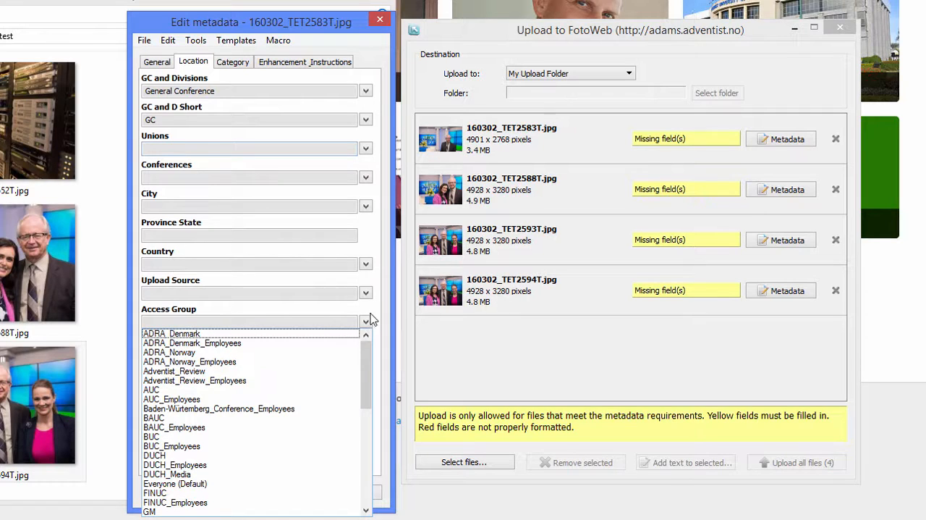
pyautogui.click(371, 313)
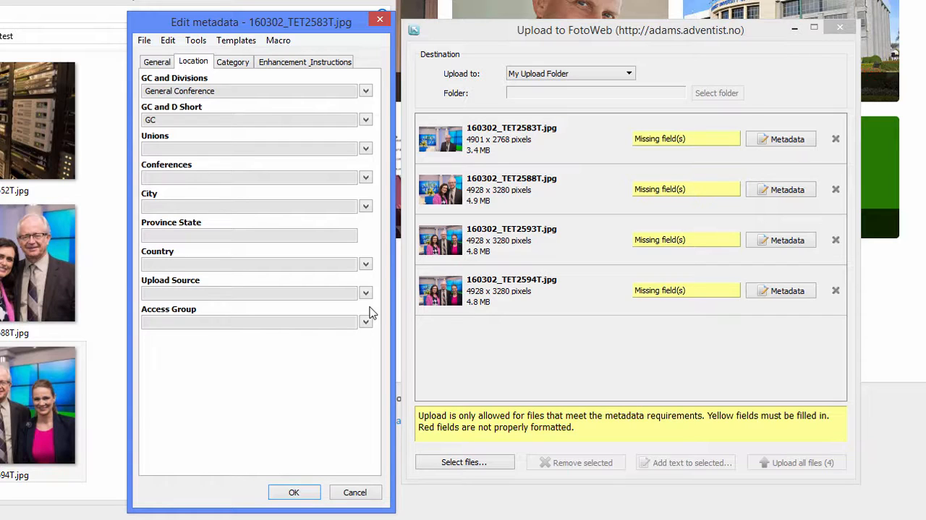
pyautogui.click(233, 63)
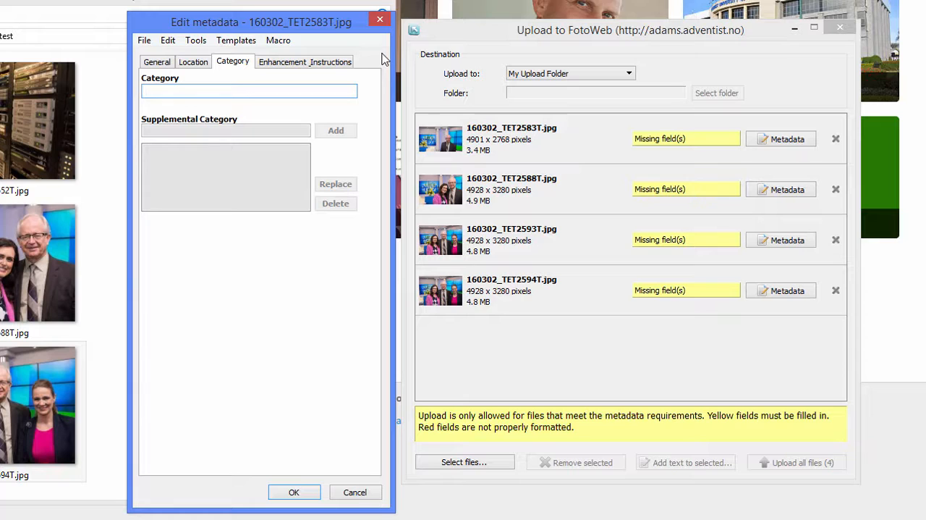
# Step: Copy all metadata fields of 160302_TET2583T.jpg and save its metadata
pyautogui.click(171, 48)
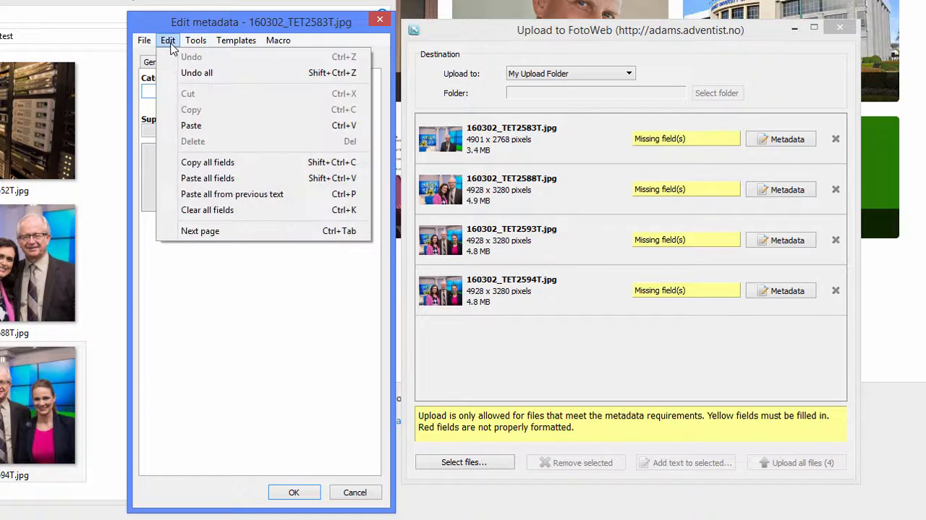
pyautogui.click(258, 168)
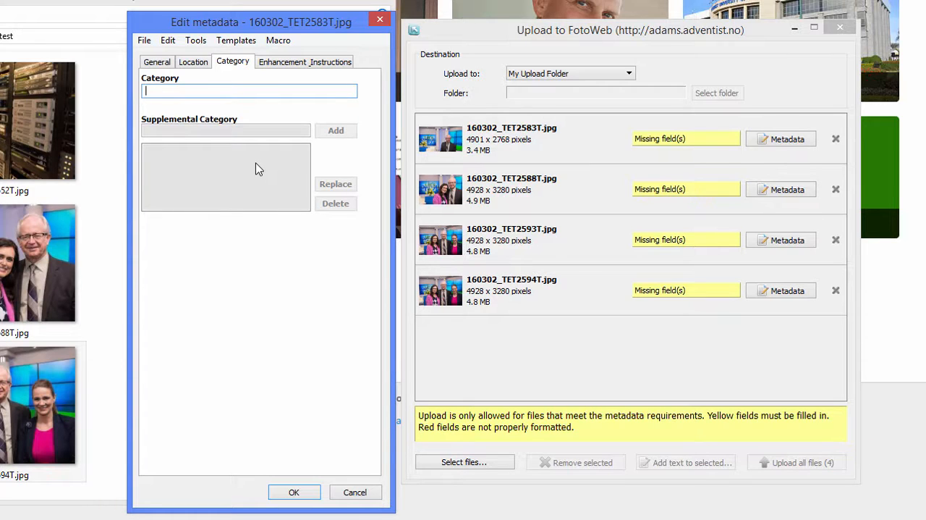
pyautogui.click(294, 492)
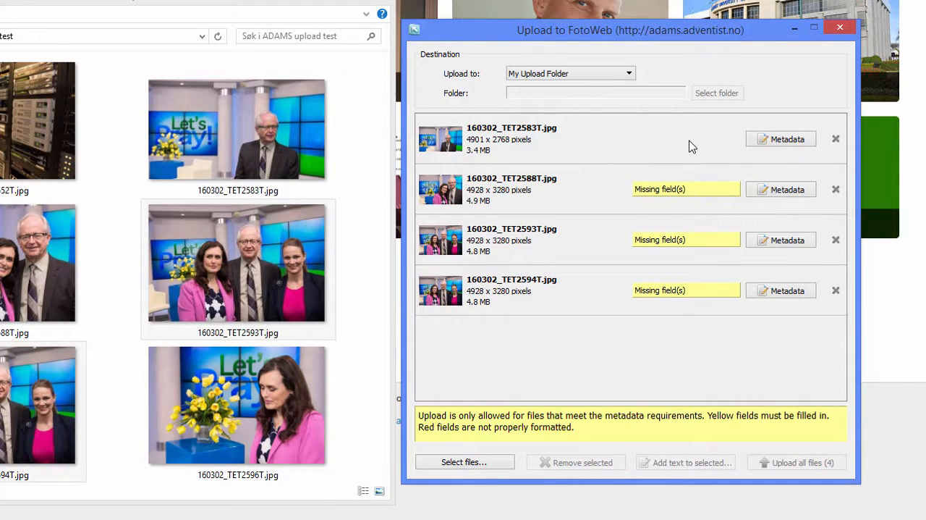
# Step: Paste all copied metadata fields into the photos 160302_TET2588T.jpg, 160302_TET2593T.jpg and 160302_TET2594T.jpg together
pyautogui.click(571, 190)
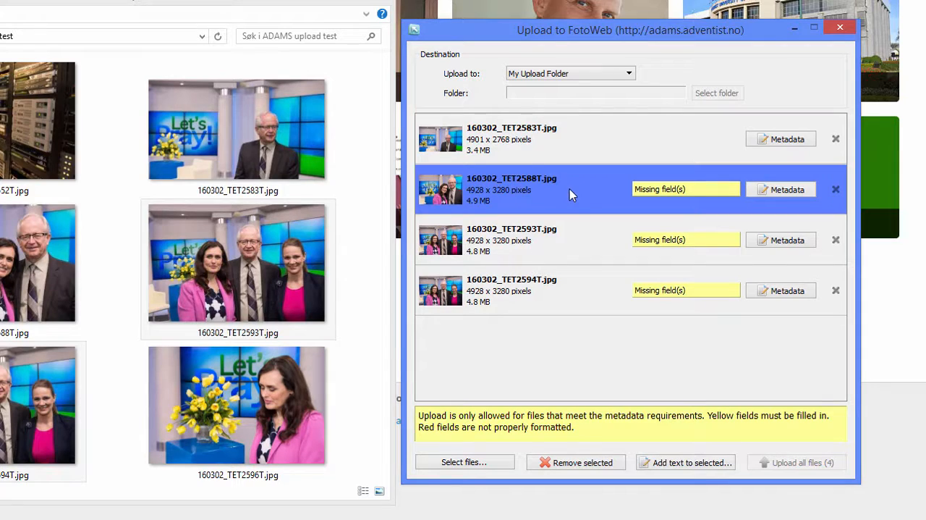
pyautogui.keyDown('shift'); pyautogui.click(567, 312); pyautogui.keyUp('shift')
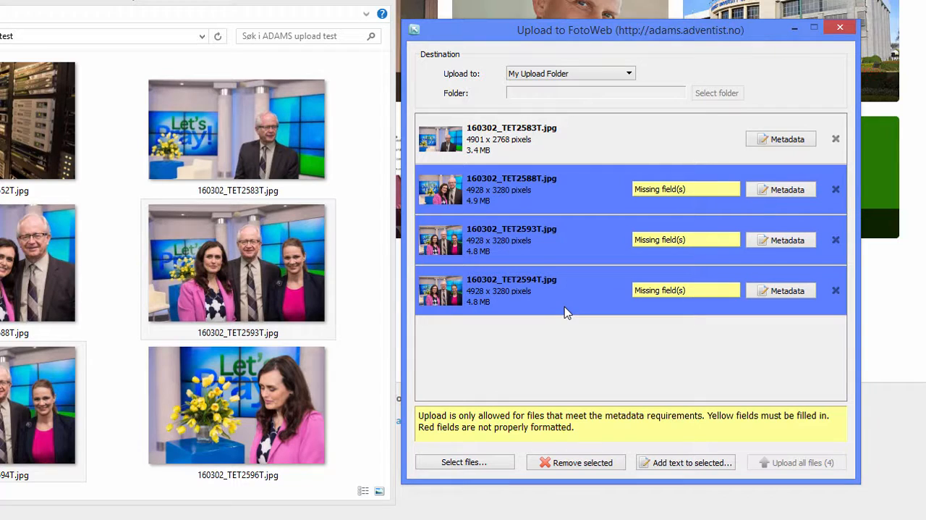
pyautogui.click(682, 469)
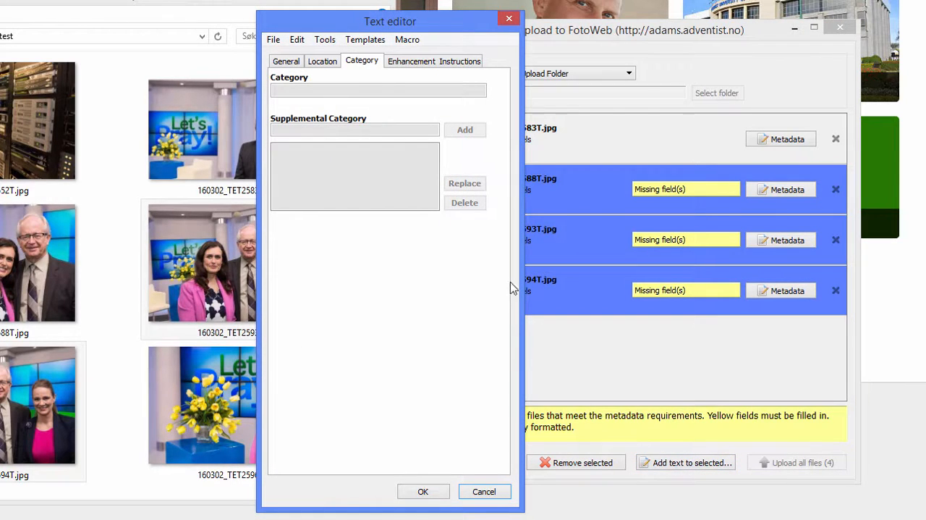
pyautogui.click(298, 41)
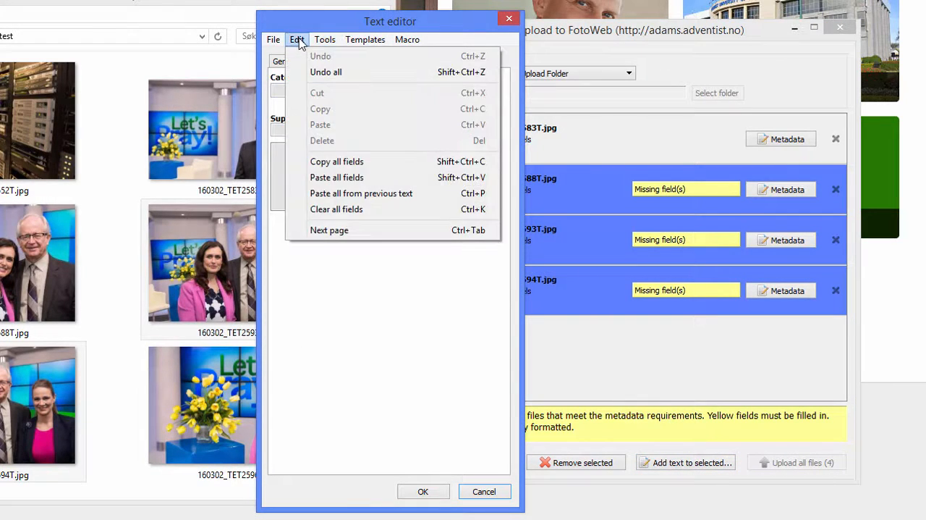
pyautogui.click(356, 185)
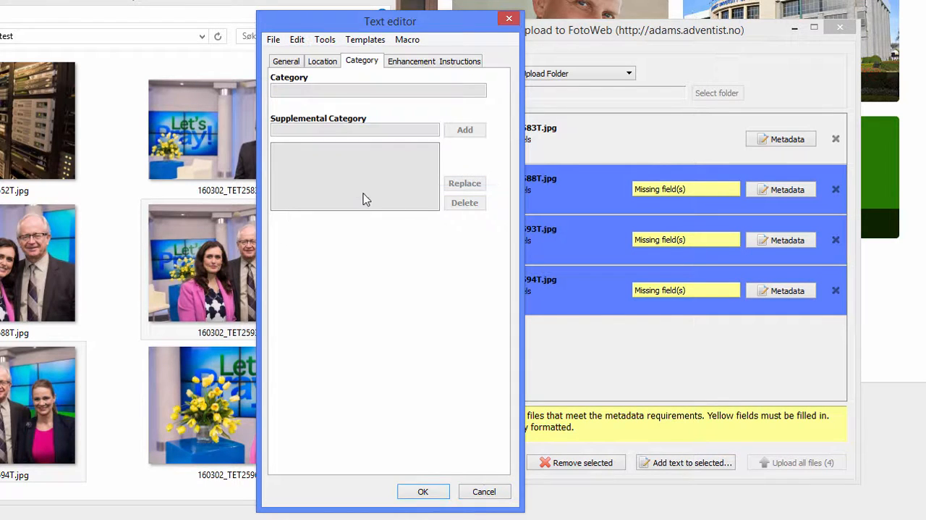
pyautogui.click(427, 492)
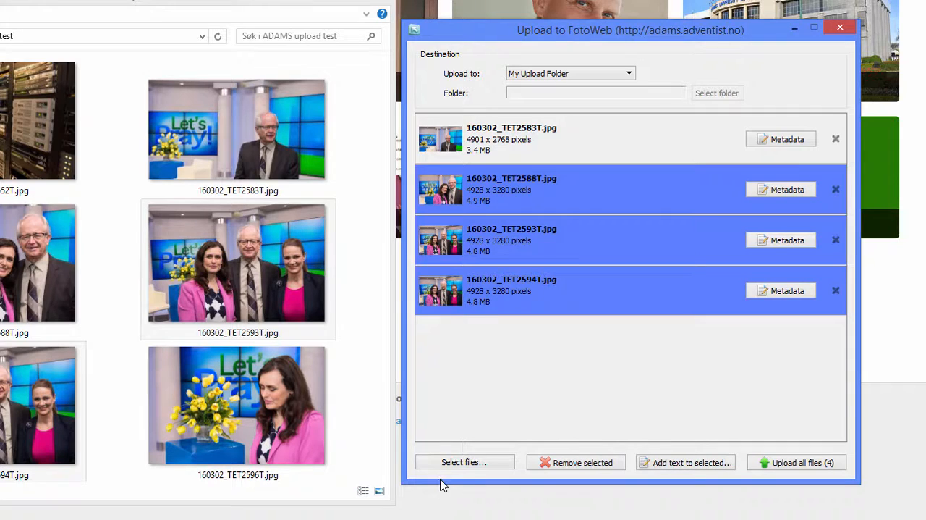
# Step: Start the caption of 160302_TET2588T.jpg with the second person's name, "(left), VP International Development, Hope Channel Inc.", joined to the existing text by "and"
pyautogui.click(743, 194)
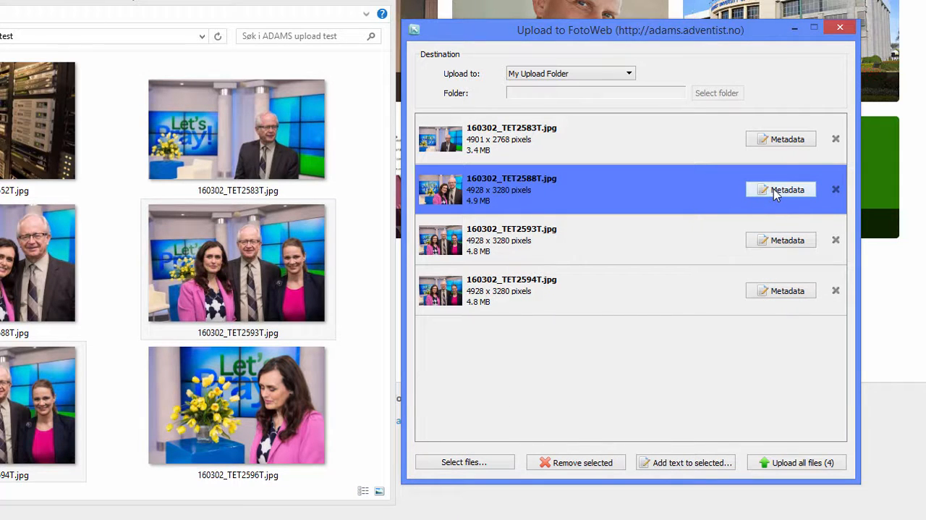
pyautogui.click(774, 189)
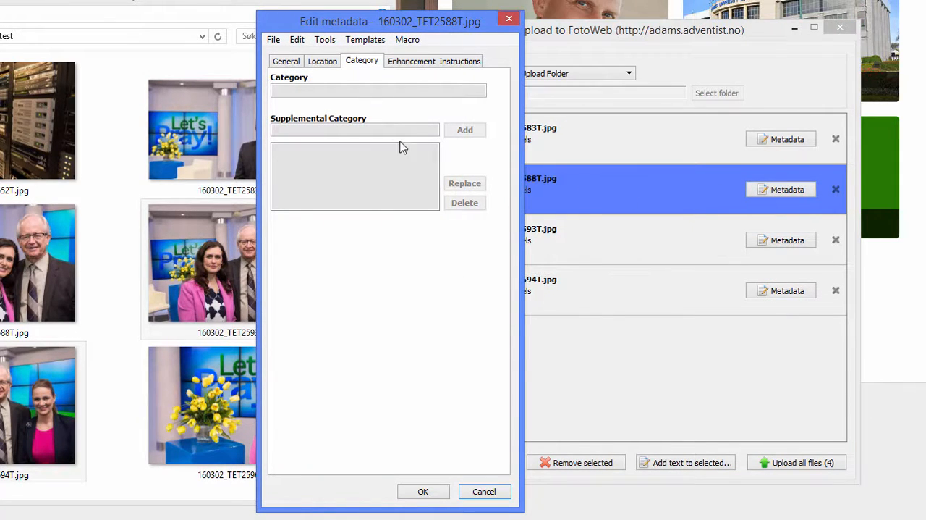
pyautogui.click(287, 63)
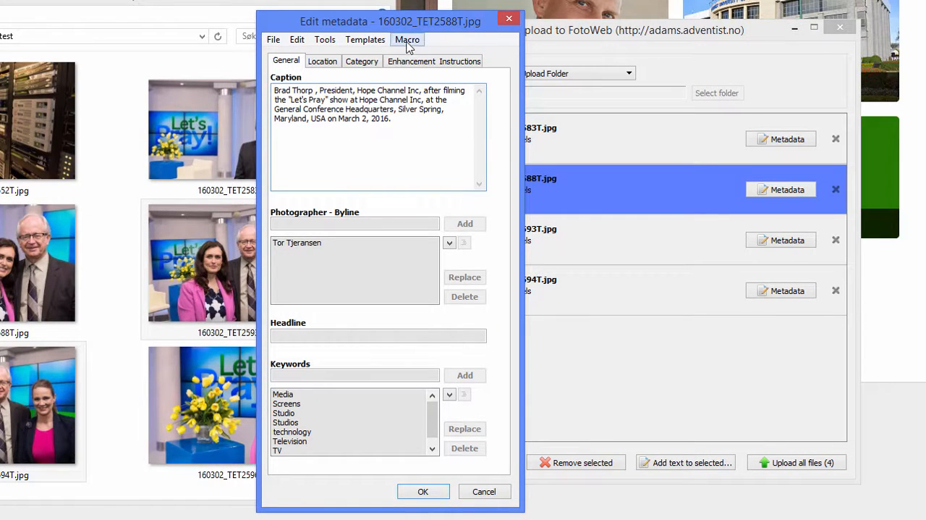
pyautogui.moveTo(404, 25); pyautogui.dragTo(279, 33)
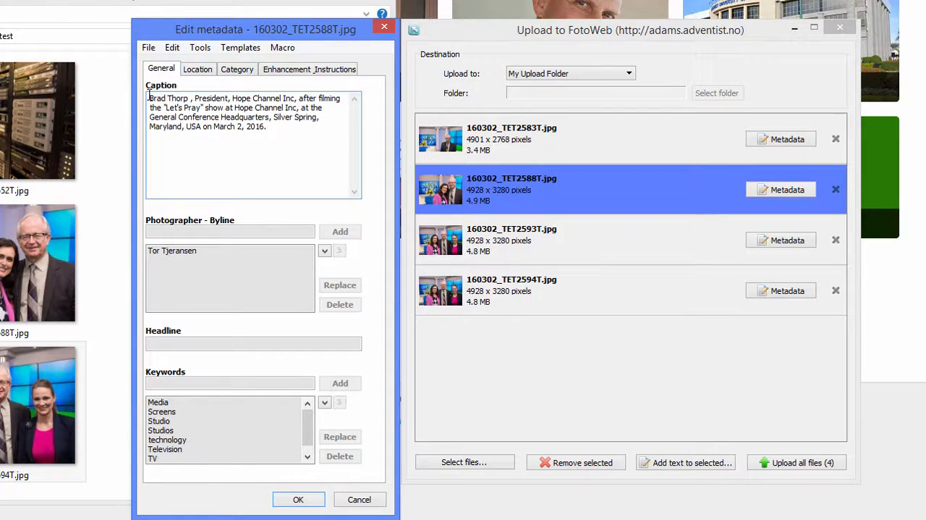
pyautogui.hotkey('ctrl', 'v')
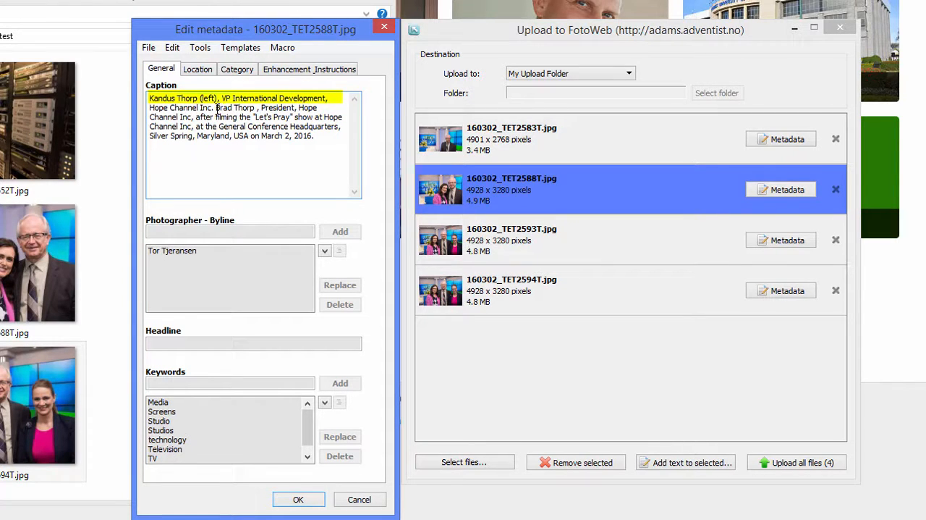
pyautogui.write('and')
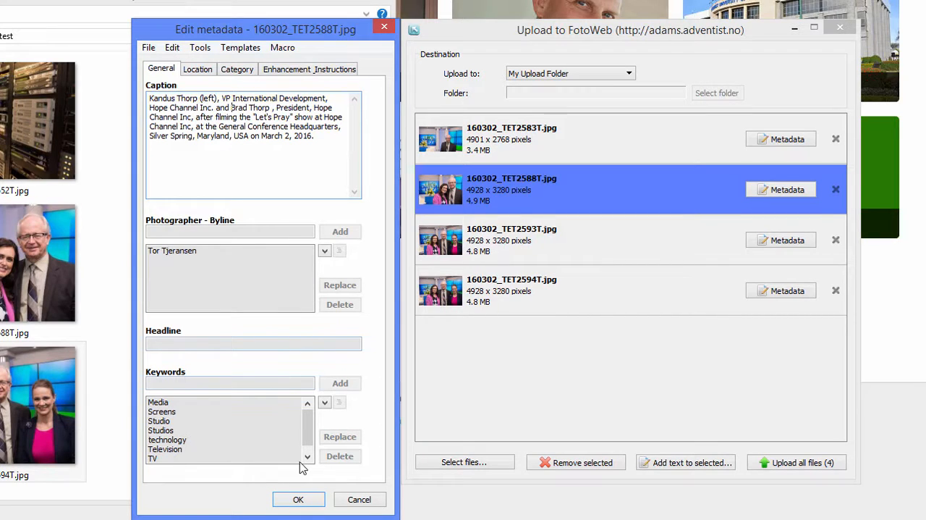
# Step: Copy all metadata fields of 160302_TET2588T.jpg and save its updated metadata
pyautogui.click(176, 48)
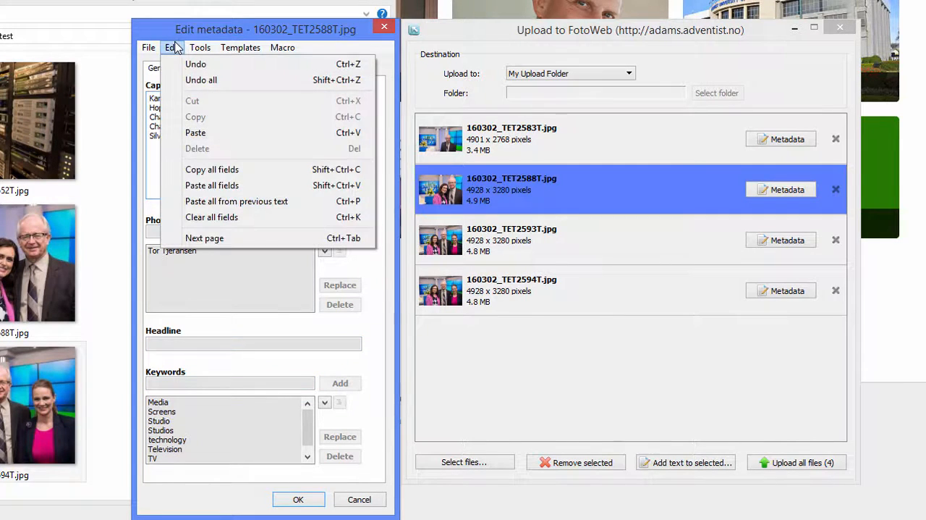
pyautogui.click(241, 170)
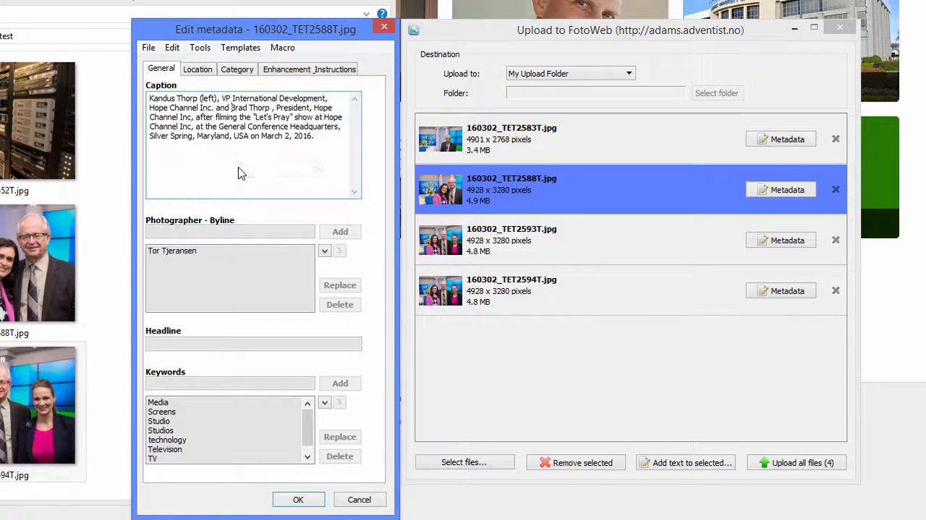
pyautogui.click(300, 500)
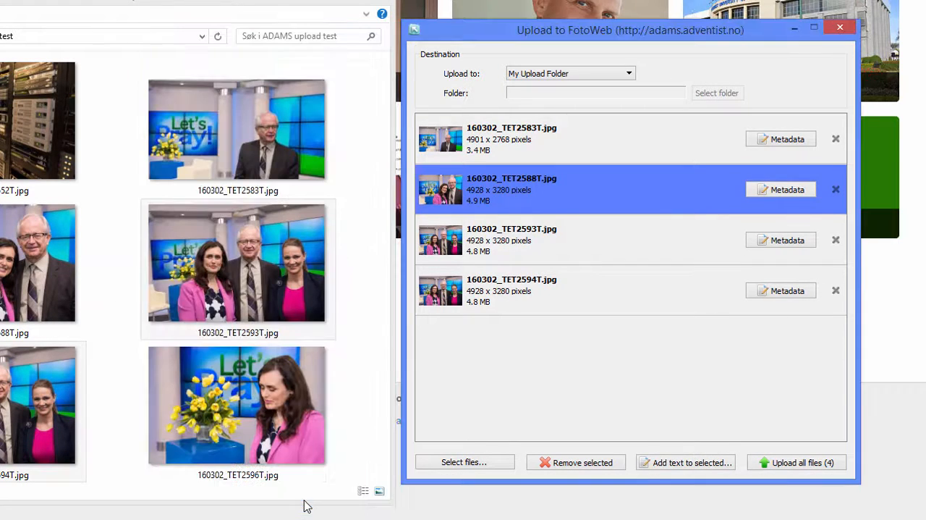
# Step: Paste the fields copied from 160302_TET2588T.jpg into 160302_TET2593T.jpg and 160302_TET2594T.jpg together
pyautogui.click(610, 239)
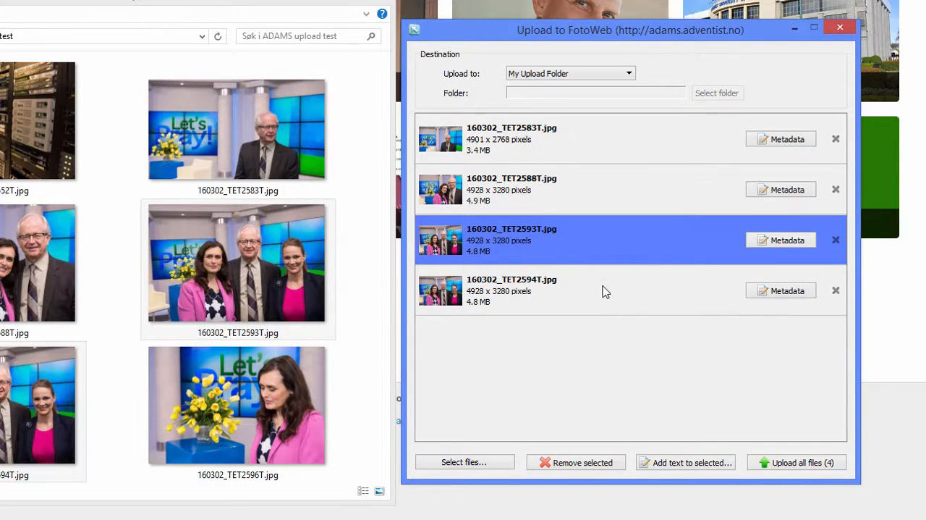
pyautogui.click(606, 291)
pyautogui.keyDown('ctrl'); pyautogui.click(613, 244); pyautogui.keyUp('ctrl')
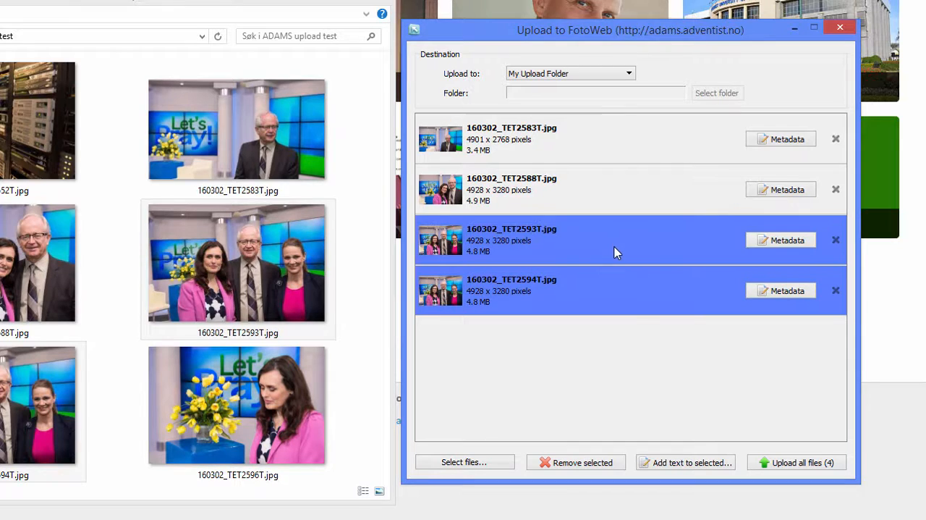
pyautogui.click(709, 463)
pyautogui.click(297, 39)
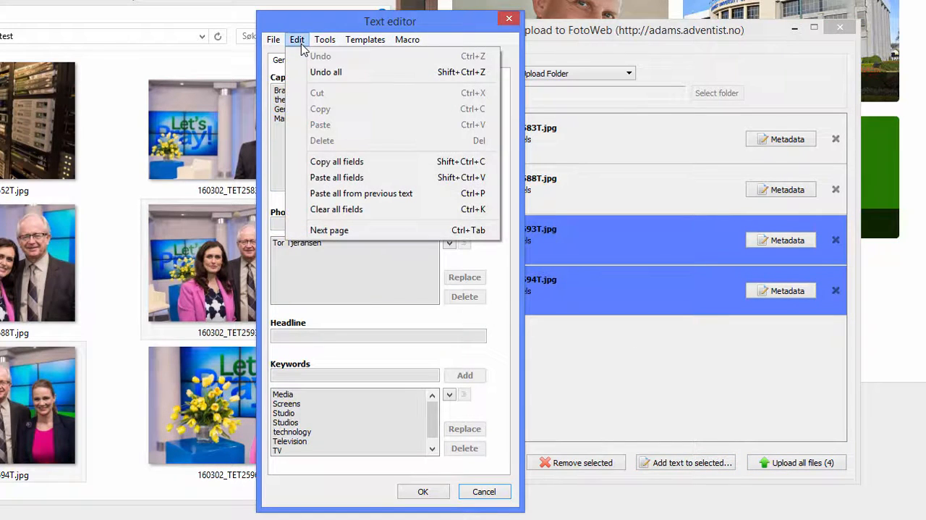
pyautogui.click(336, 177)
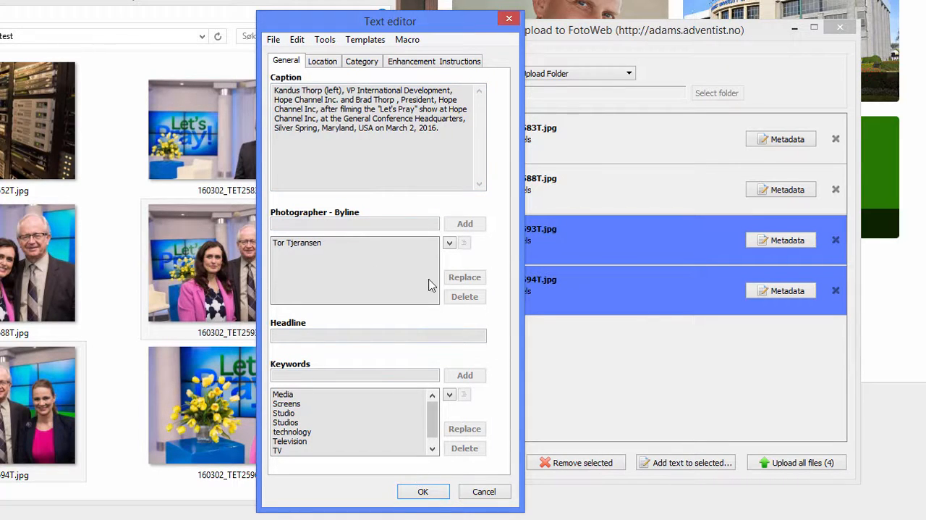
pyautogui.click(426, 492)
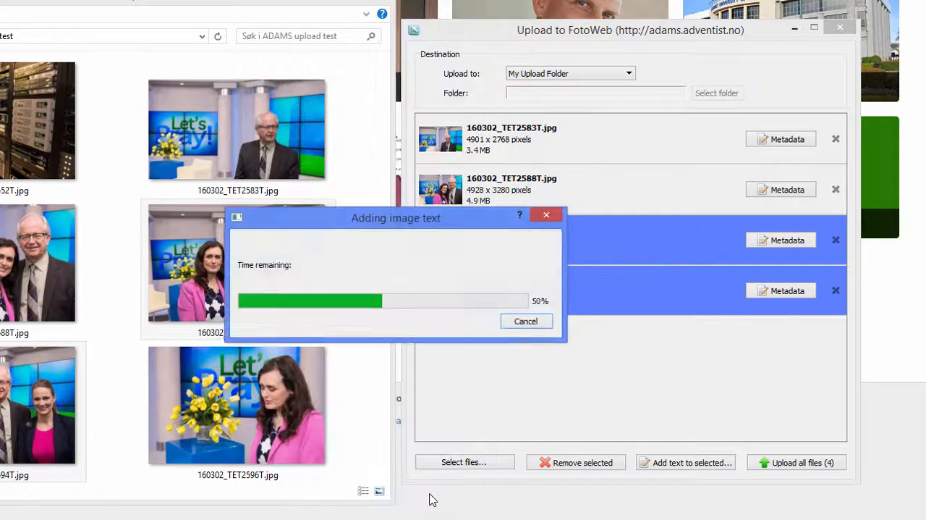
# Step: Delete the redundant first sentence and the leading space from the caption of 160302_TET2593T.jpg
pyautogui.click(633, 241)
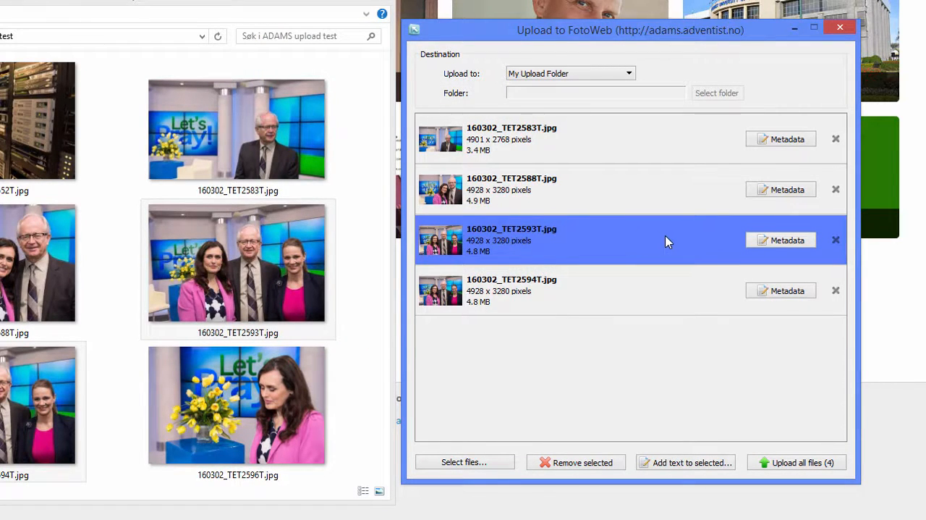
pyautogui.click(773, 243)
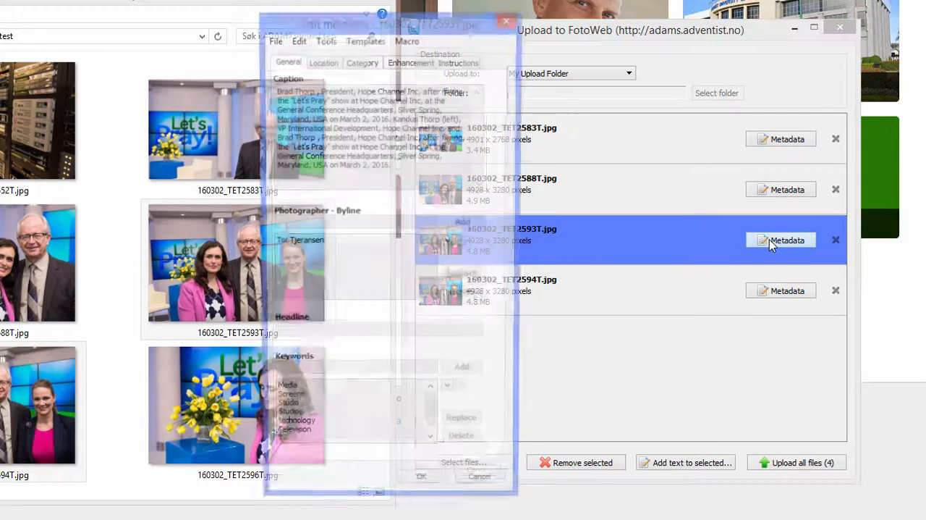
pyautogui.moveTo(364, 24); pyautogui.dragTo(247, 33)
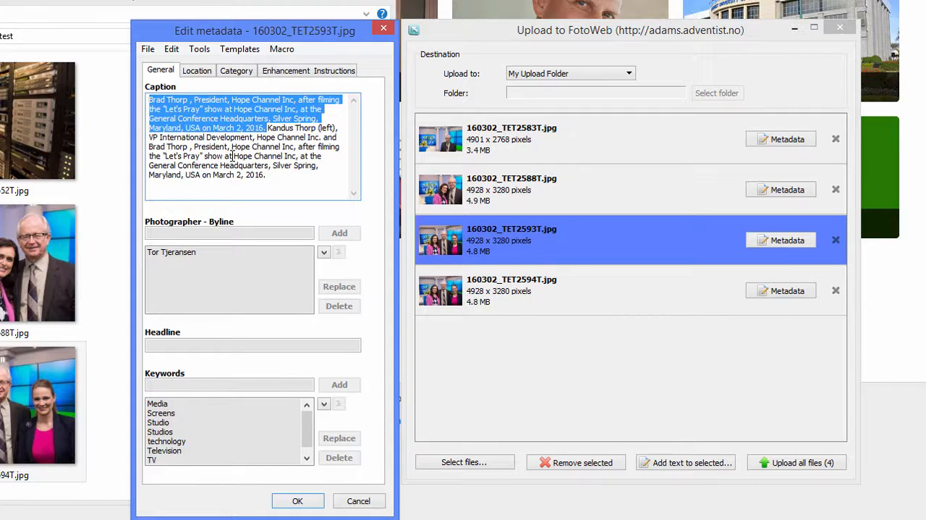
pyautogui.press('BackSpace')
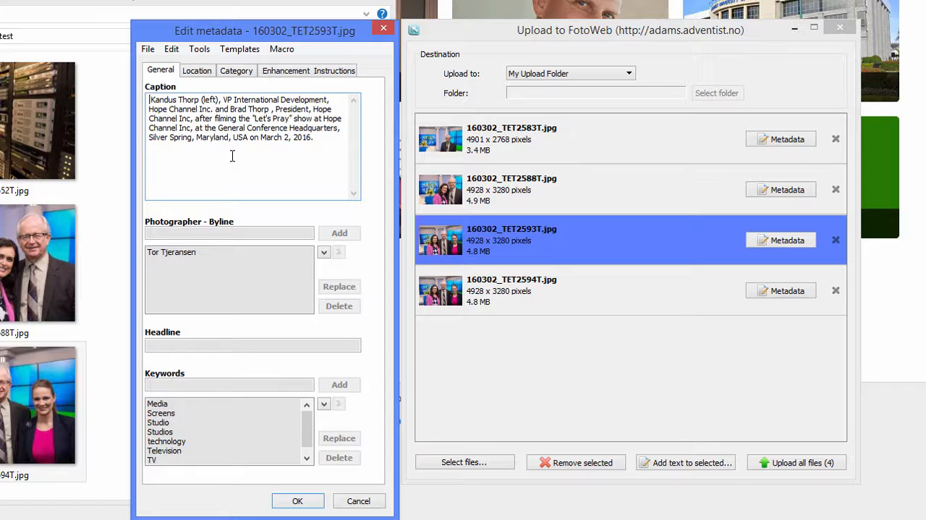
pyautogui.press('Delete')
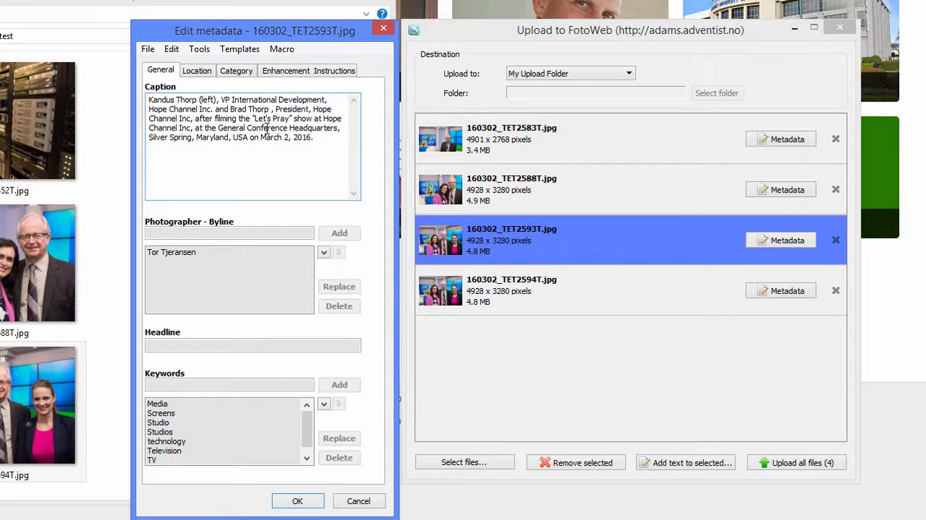
# Step: Insert the third person's name and "programme host, "Let's Pray"" before "after filming" in the caption without a period, and copy all metadata fields
pyautogui.click(196, 122)
pyautogui.hotkey('ctrl', 'v')
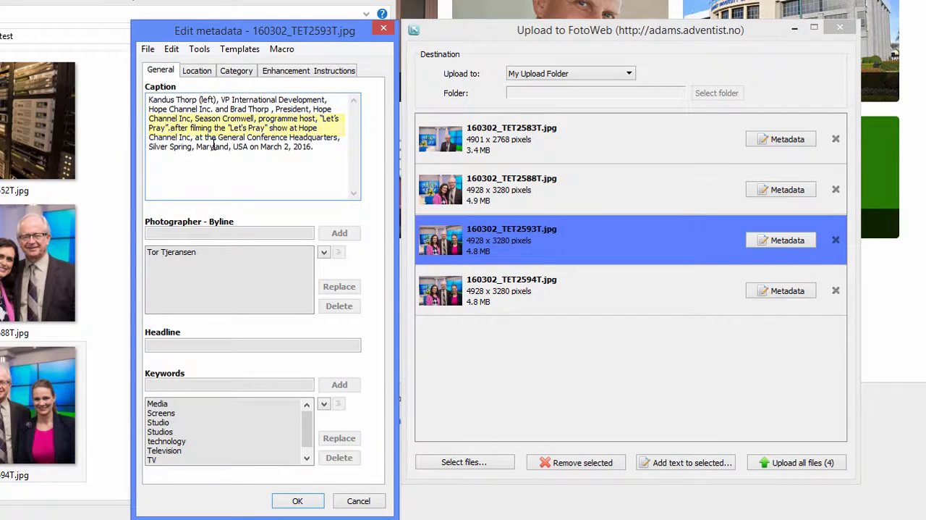
pyautogui.press('BackSpace')
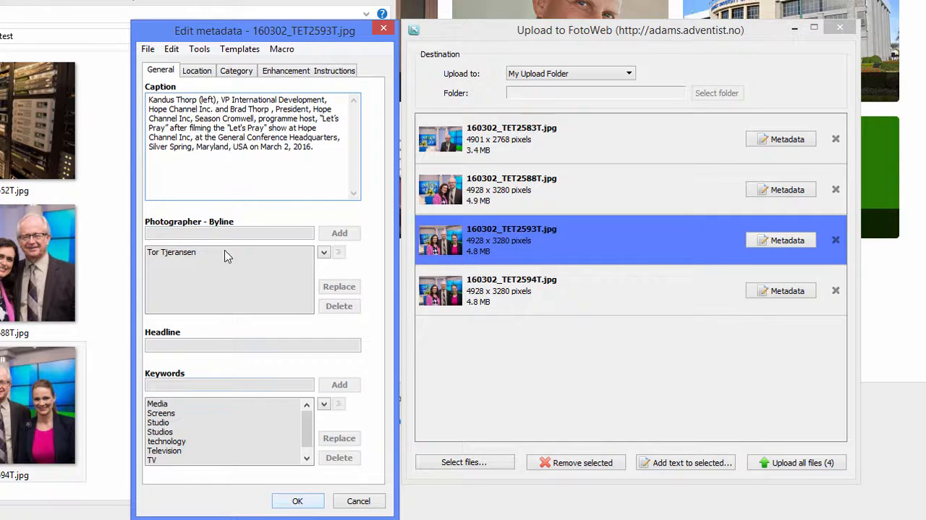
pyautogui.click(173, 50)
pyautogui.click(218, 175)
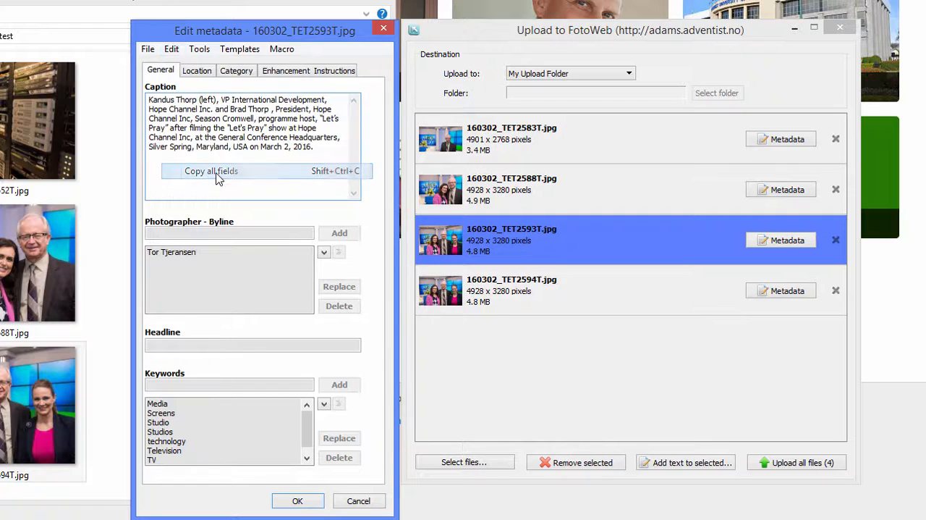
# Step: Save the updated metadata of 160302_TET2593T.jpg and copy its complete caption text
pyautogui.click(295, 502)
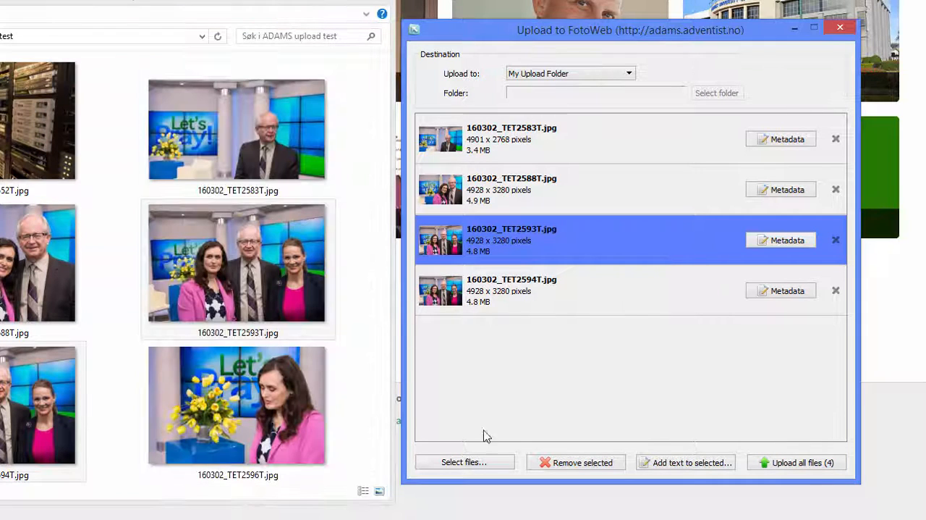
pyautogui.click(640, 296)
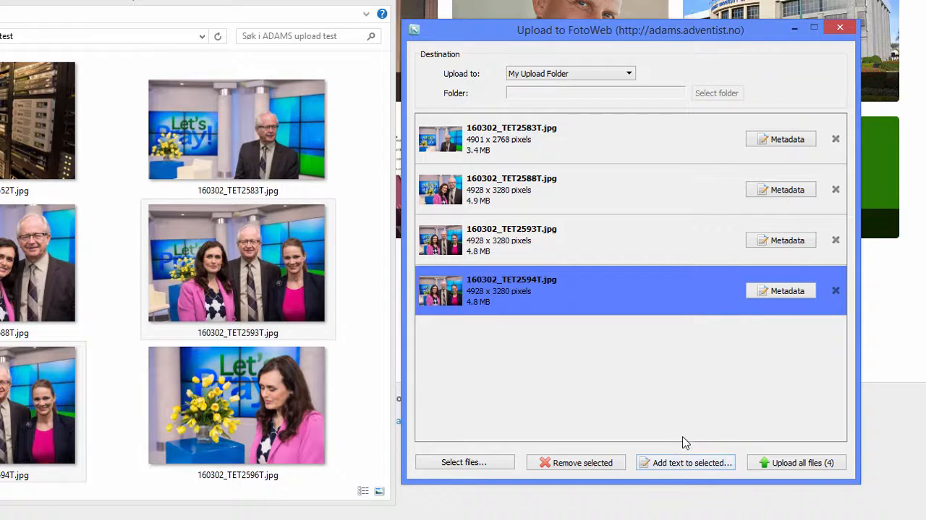
pyautogui.click(718, 247)
pyautogui.click(787, 240)
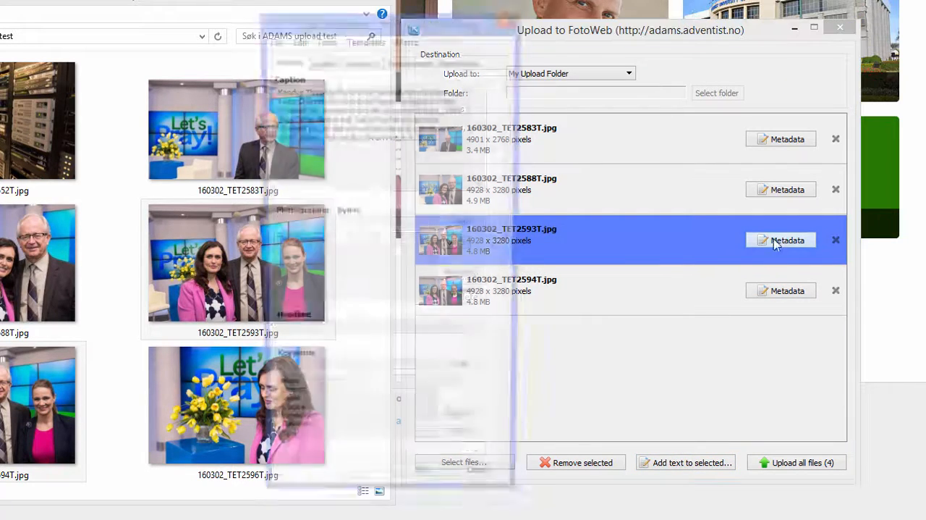
pyautogui.moveTo(275, 90); pyautogui.dragTo(440, 147)
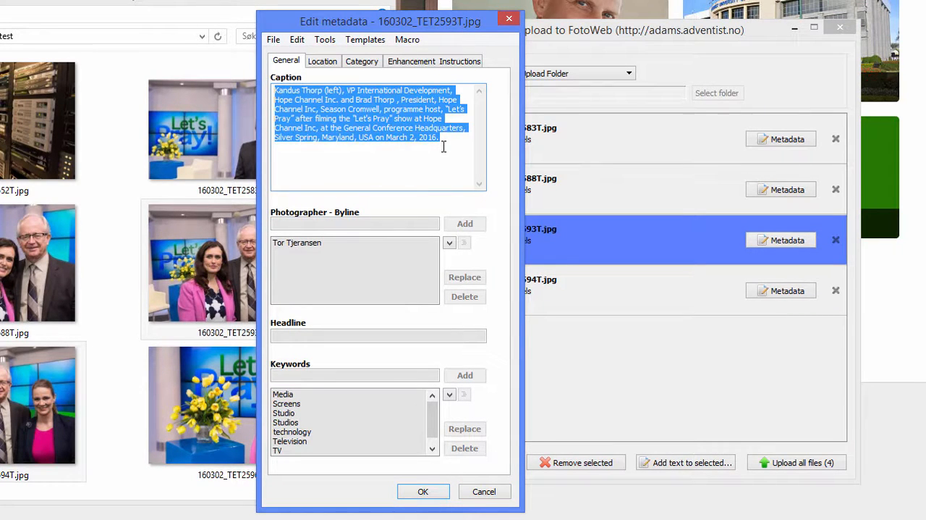
pyautogui.click(424, 492)
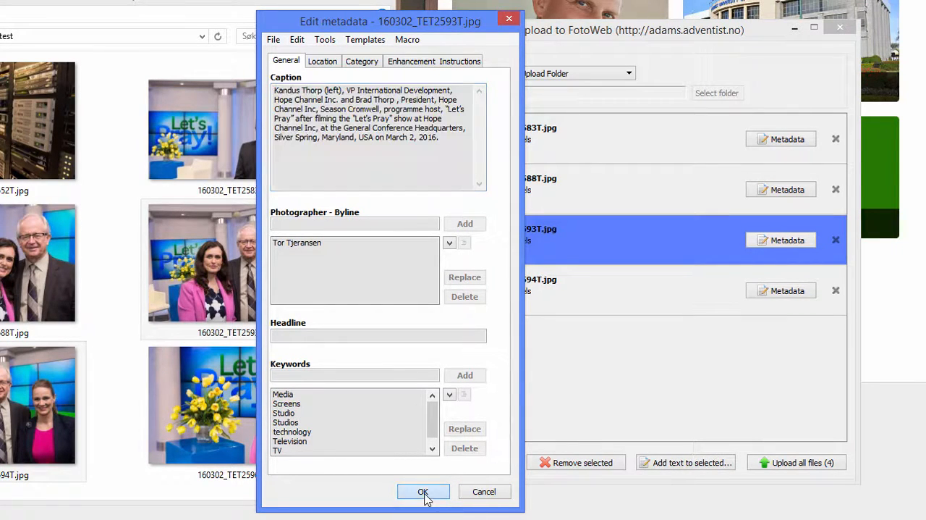
# Step: Replace the entire caption of 160302_TET2594T.jpg with the caption copied from 160302_TET2593T.jpg and save its metadata
pyautogui.click(779, 290)
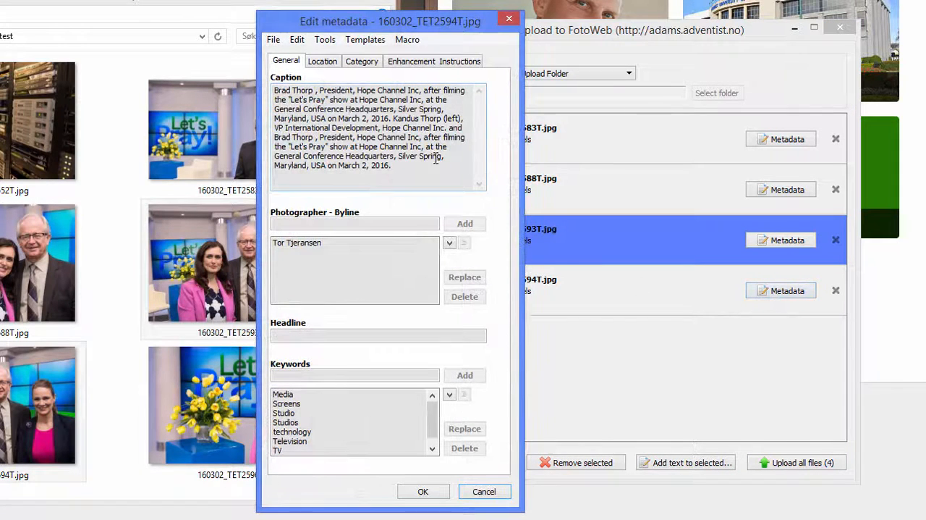
pyautogui.moveTo(276, 91); pyautogui.dragTo(420, 171)
pyautogui.hotkey('ctrl', 'v')
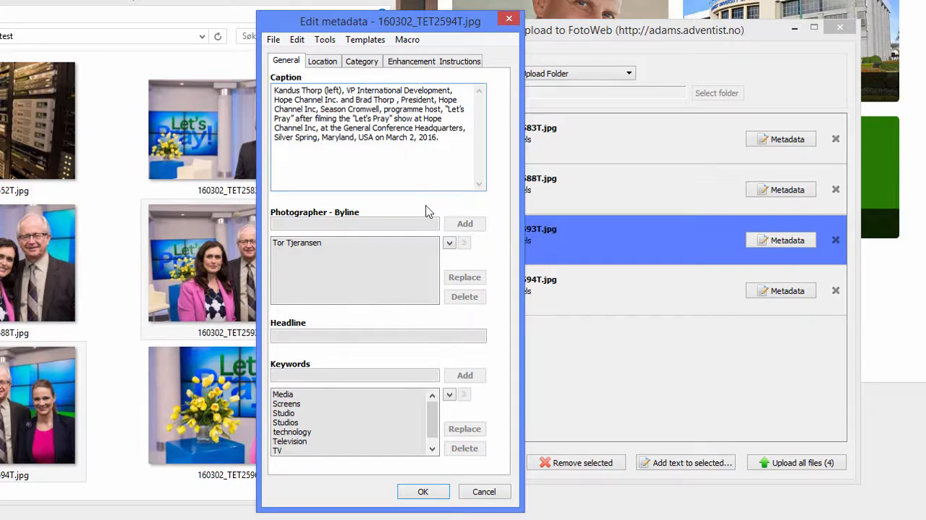
pyautogui.click(435, 498)
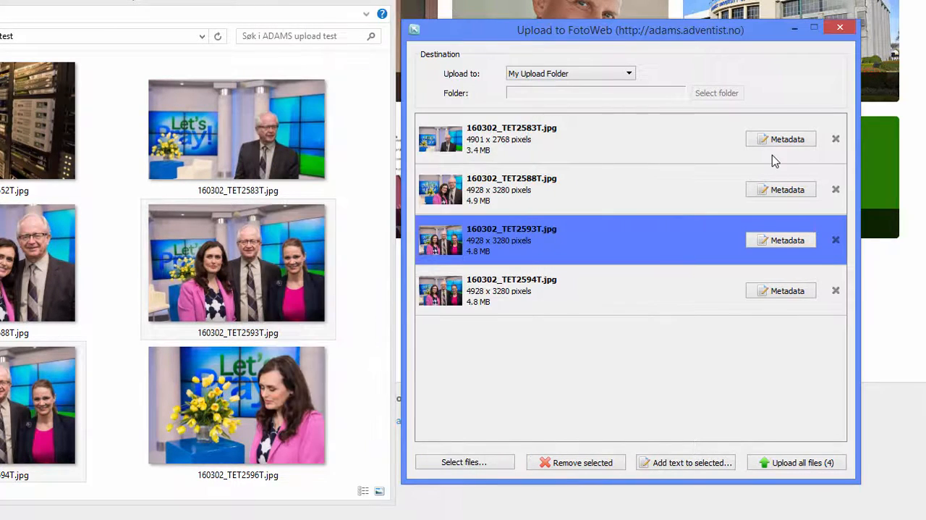
# Step: Check the metadata of 160302_TET2583T.jpg and upload all four files to My Upload Folder
pyautogui.click(781, 142)
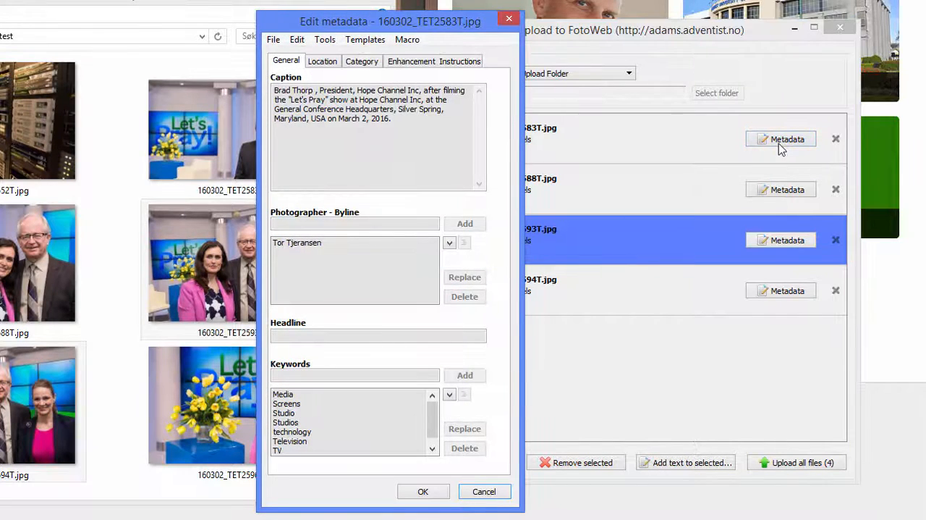
pyautogui.click(424, 491)
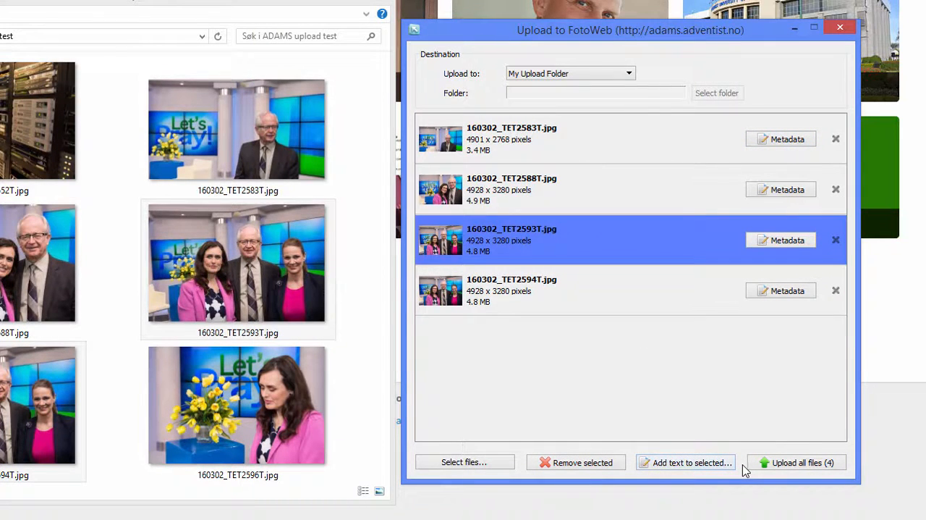
pyautogui.click(805, 463)
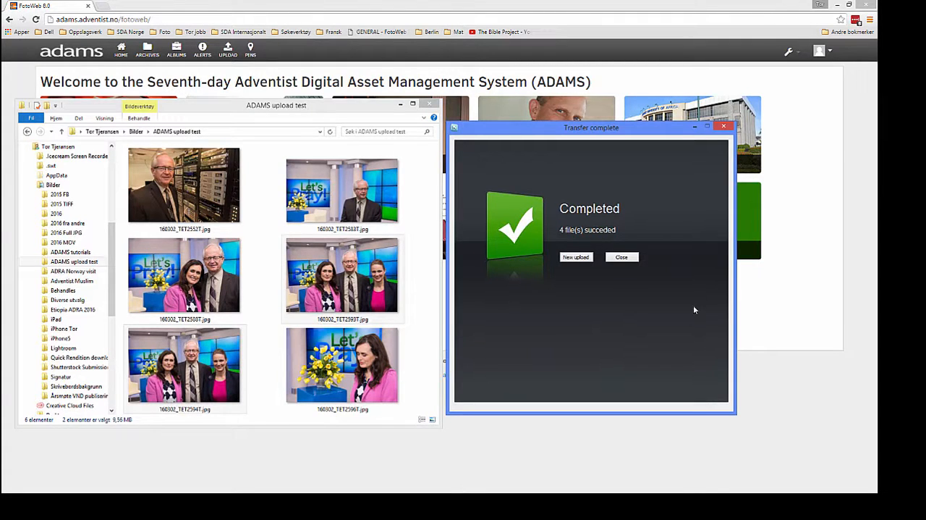
# Step: Switch to the ADAMS website in the browser, open the ADAMS archive and reload it to check for the uploaded photos
pyautogui.click(668, 82)
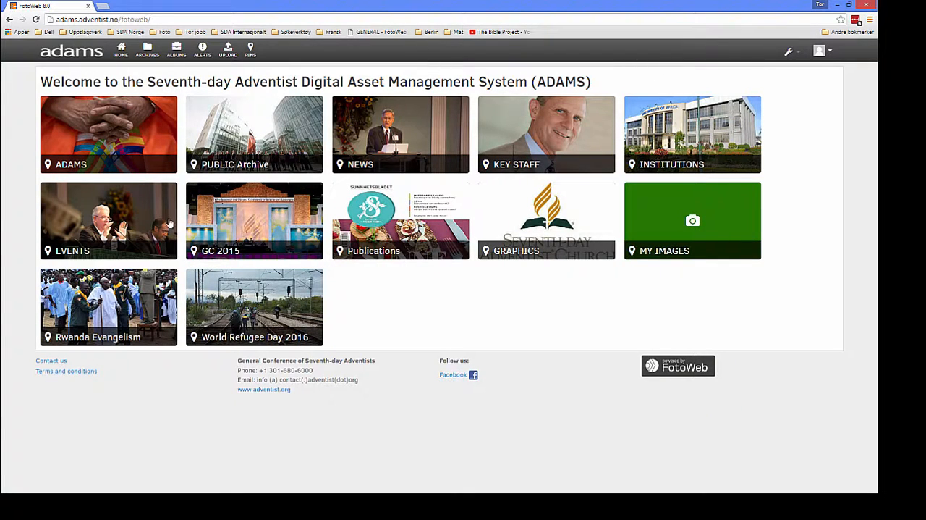
pyautogui.click(112, 139)
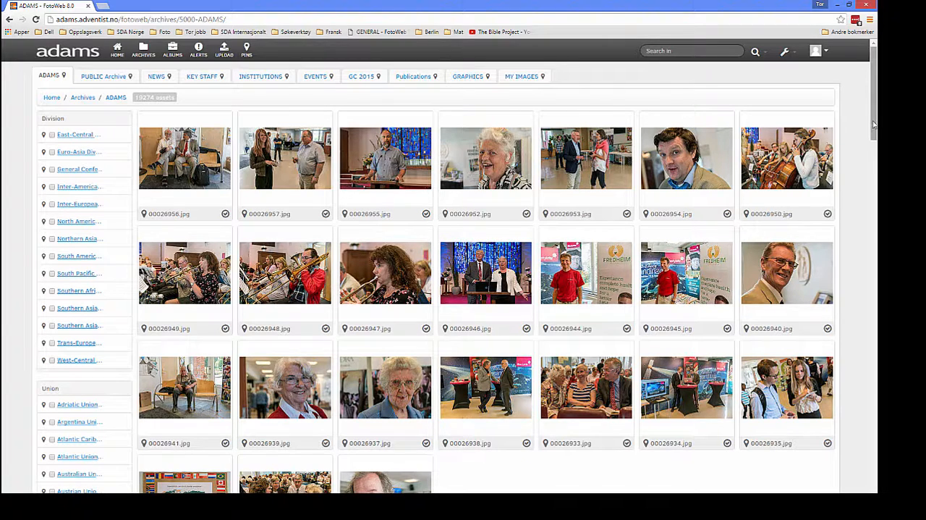
pyautogui.click(36, 19)
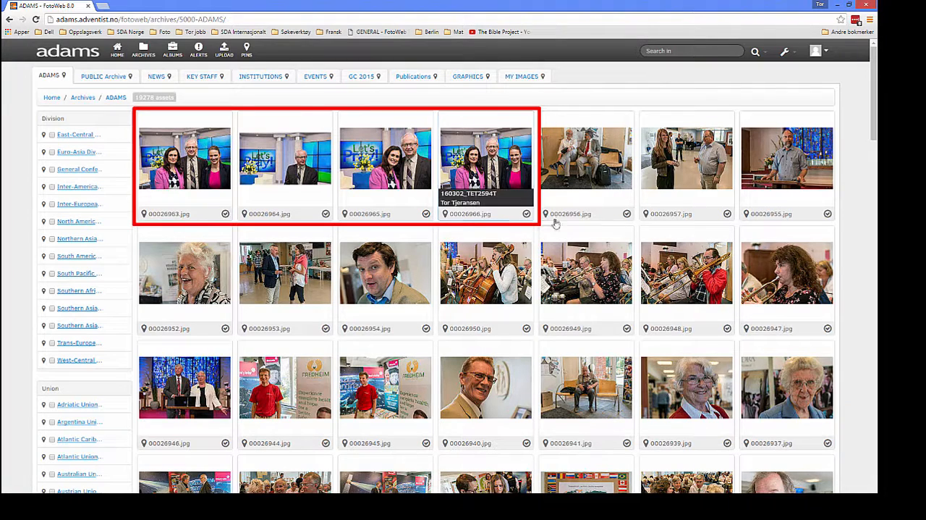
pyautogui.moveTo(561, 231)
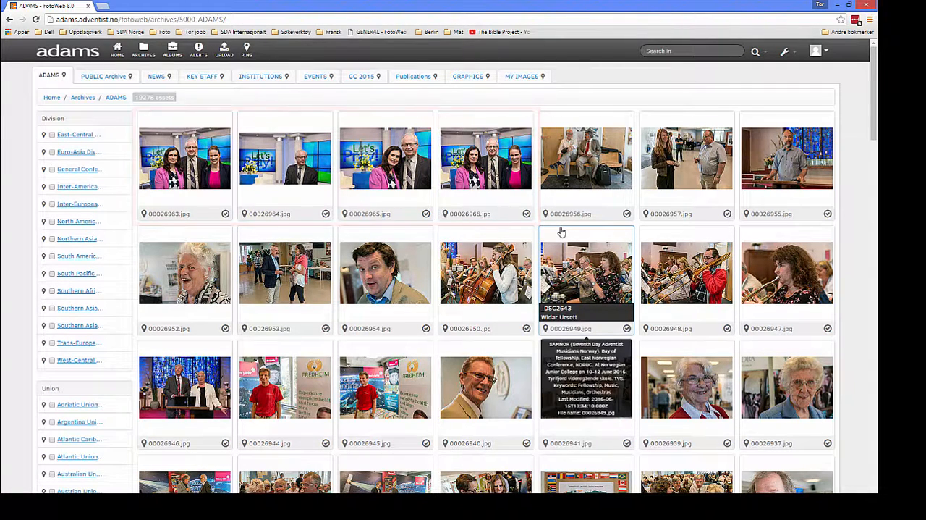